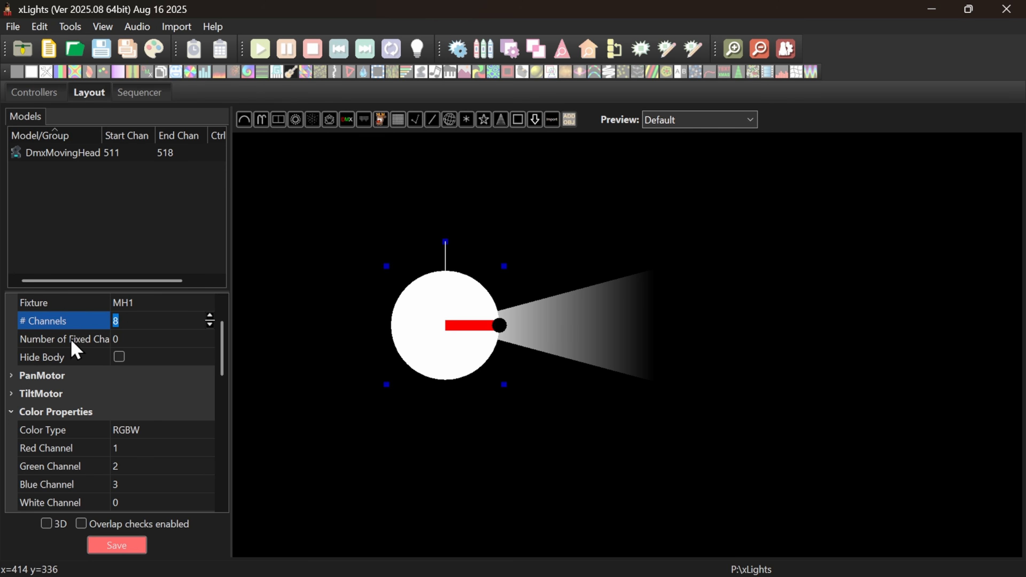
Expand the moving head's PanMotor properties and review its channels, limits, range of motion and orientation settings
{"action": "left_click", "coordinate": [46, 376]}
{"action": "scroll", "coordinate": [55, 378], "scroll_direction": "down", "scroll_amount": 1}
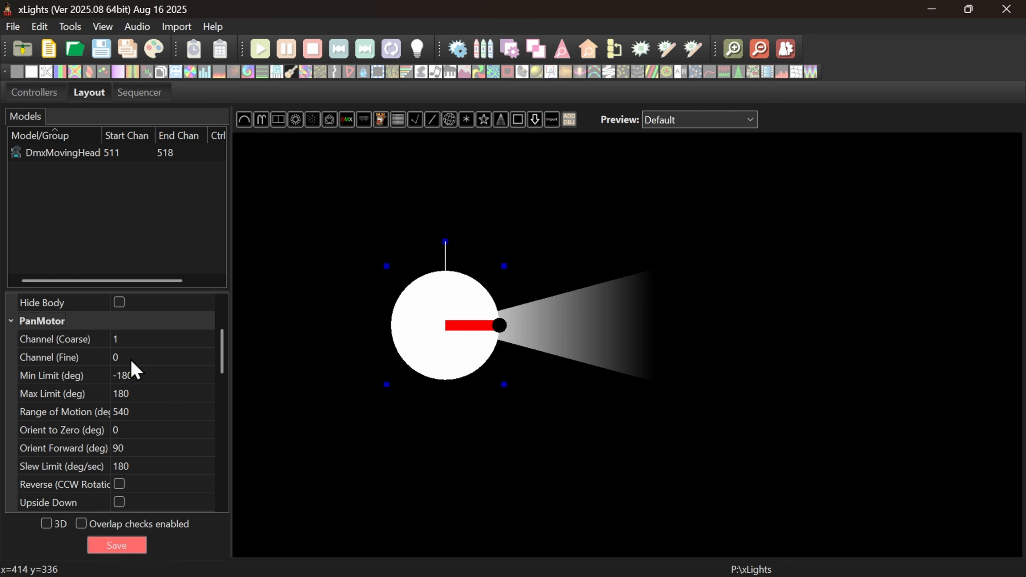
{"action": "scroll", "coordinate": [127, 345], "scroll_direction": "down", "scroll_amount": 1}
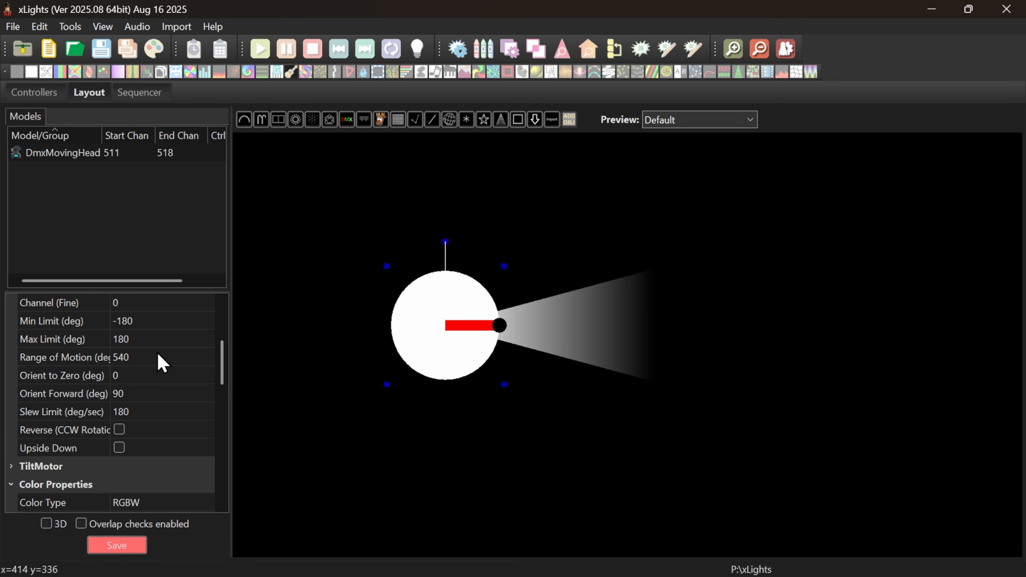
{"action": "scroll", "coordinate": [158, 311], "scroll_direction": "down", "scroll_amount": 1}
{"action": "scroll", "coordinate": [158, 311], "scroll_direction": "down", "scroll_amount": 1}
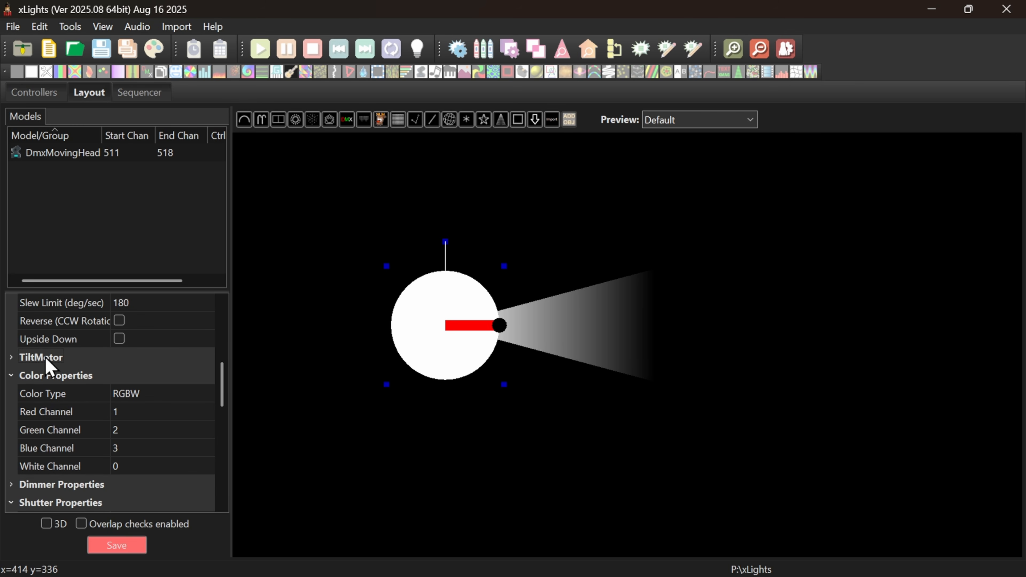
Expand the TiltMotor properties, check the dmx-mover.png channel chart, and set the tilt motor's coarse channel to 2
{"action": "left_click", "coordinate": [12, 357]}
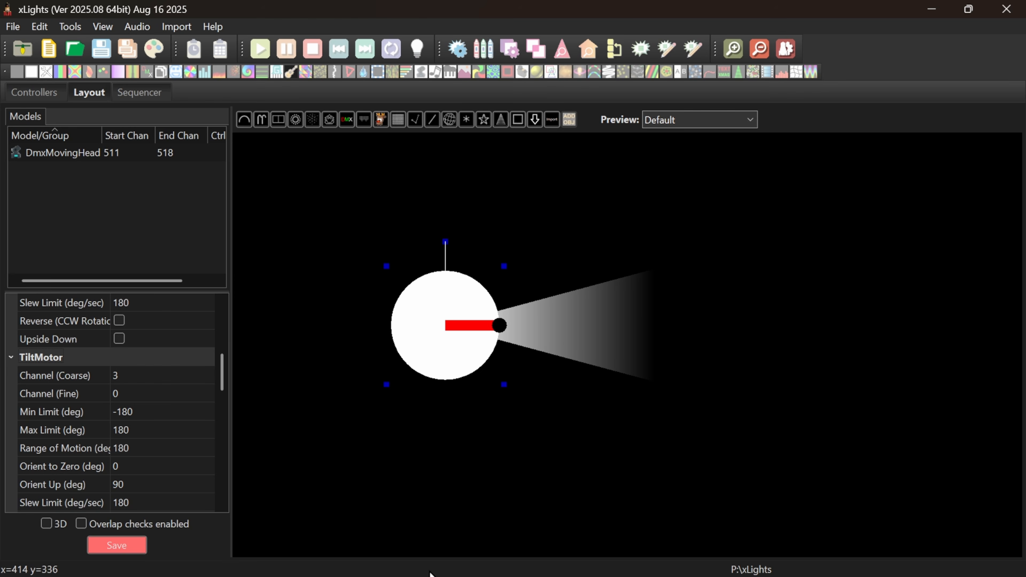
{"action": "mouse_move", "coordinate": [428, 574]}
{"action": "left_click", "coordinate": [692, 557]}
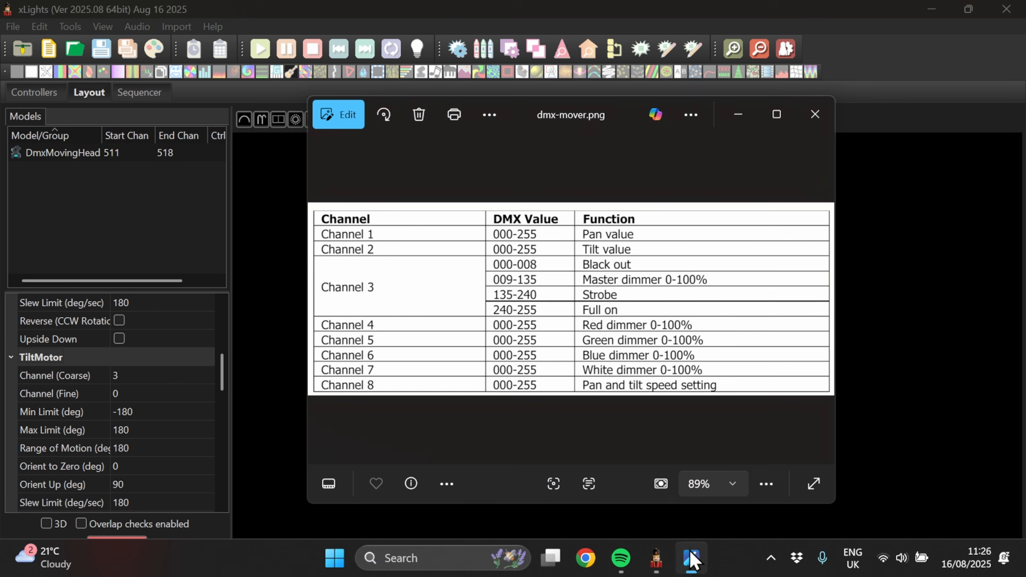
{"action": "left_click", "coordinate": [692, 557]}
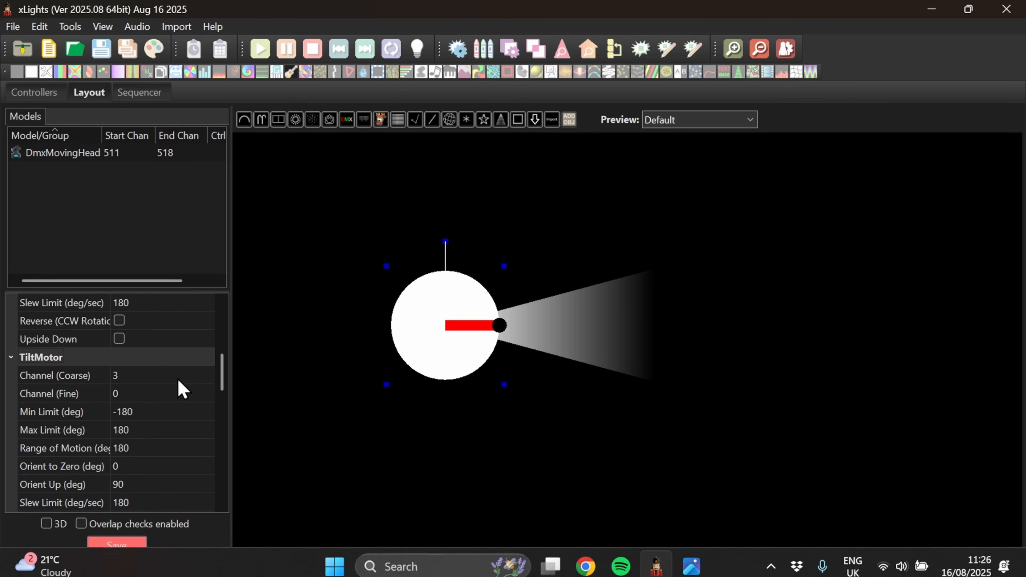
{"action": "left_click", "coordinate": [127, 376]}
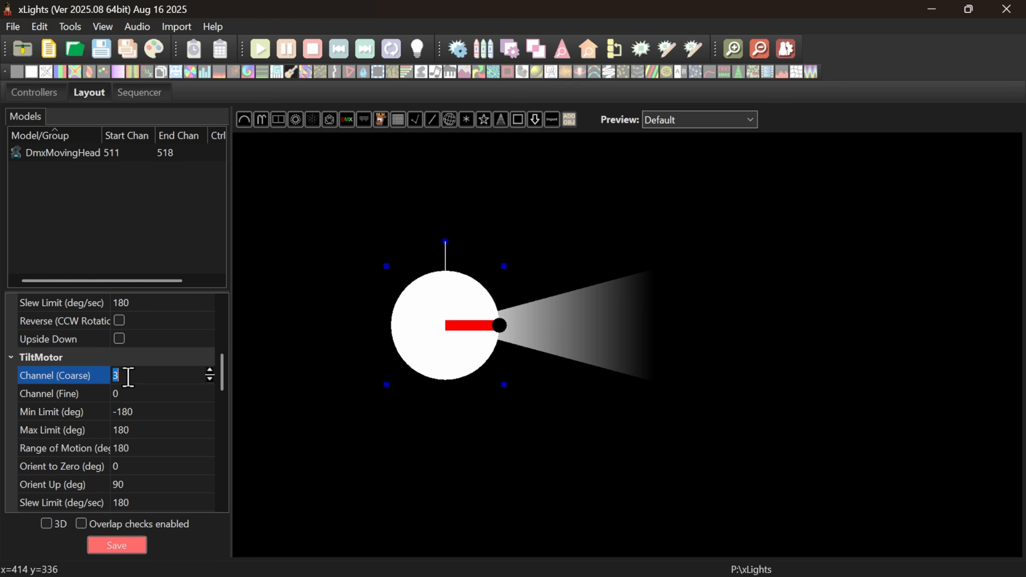
{"action": "type", "text": "2"}
{"action": "left_click", "coordinate": [138, 393]}
Review the remaining TiltMotor settings and consult the dmx-mover.png chart for the color channel assignments
{"action": "scroll", "coordinate": [144, 380], "scroll_direction": "down", "scroll_amount": 2}
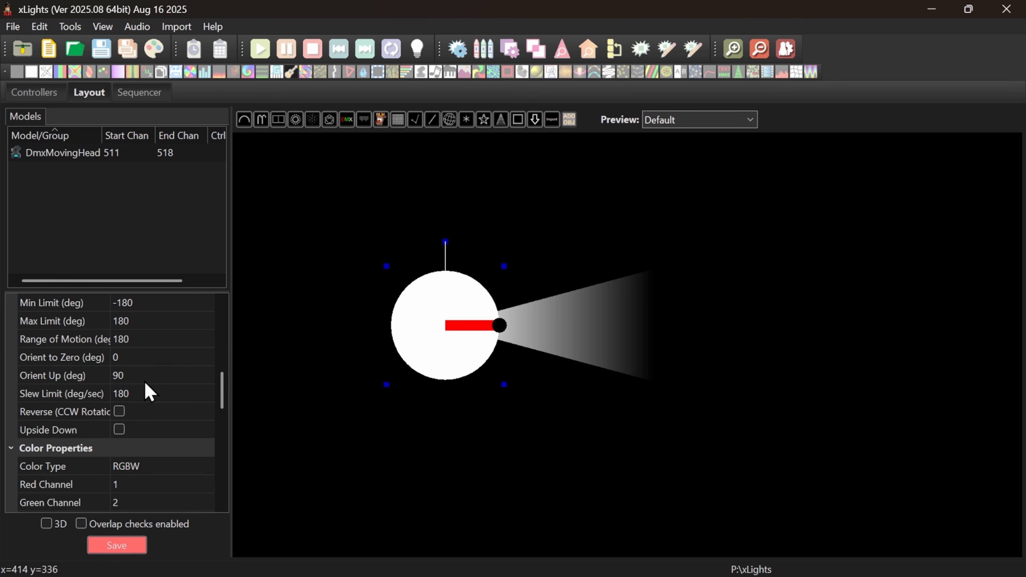
{"action": "scroll", "coordinate": [161, 338], "scroll_direction": "down", "scroll_amount": 2}
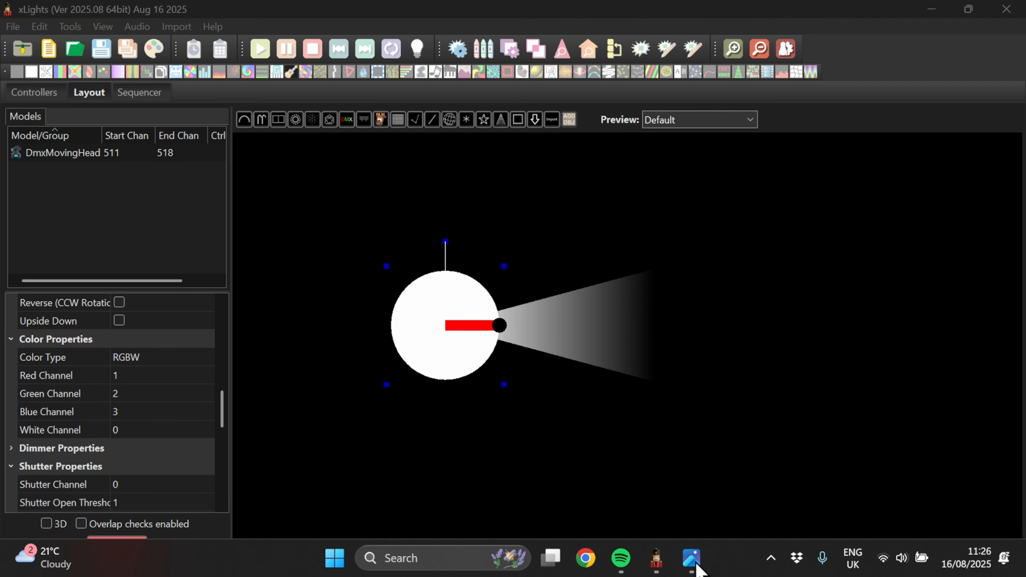
{"action": "left_click", "coordinate": [691, 558]}
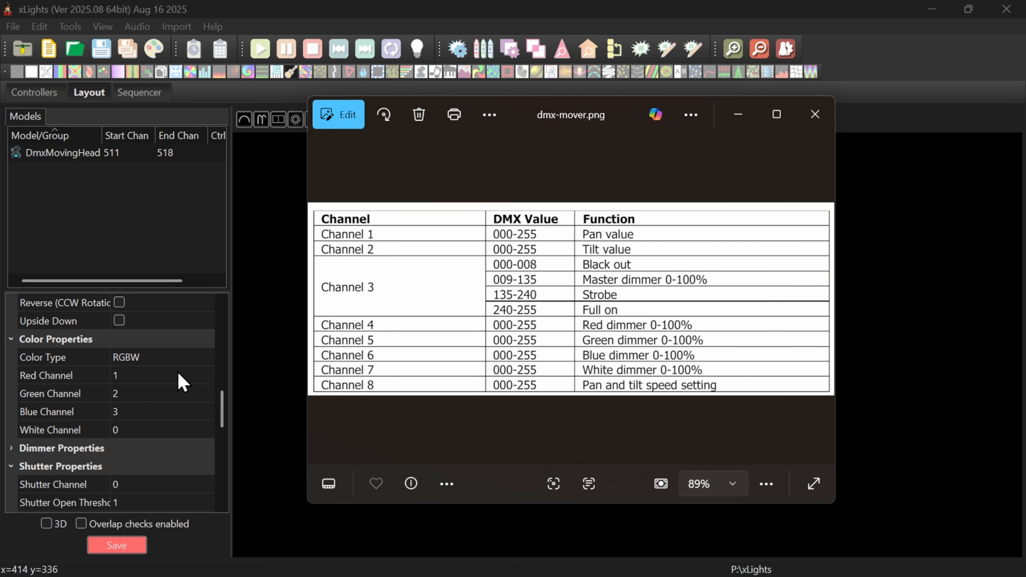
{"action": "scroll", "coordinate": [138, 386], "scroll_direction": "up", "scroll_amount": 2}
{"action": "left_click", "coordinate": [138, 375]}
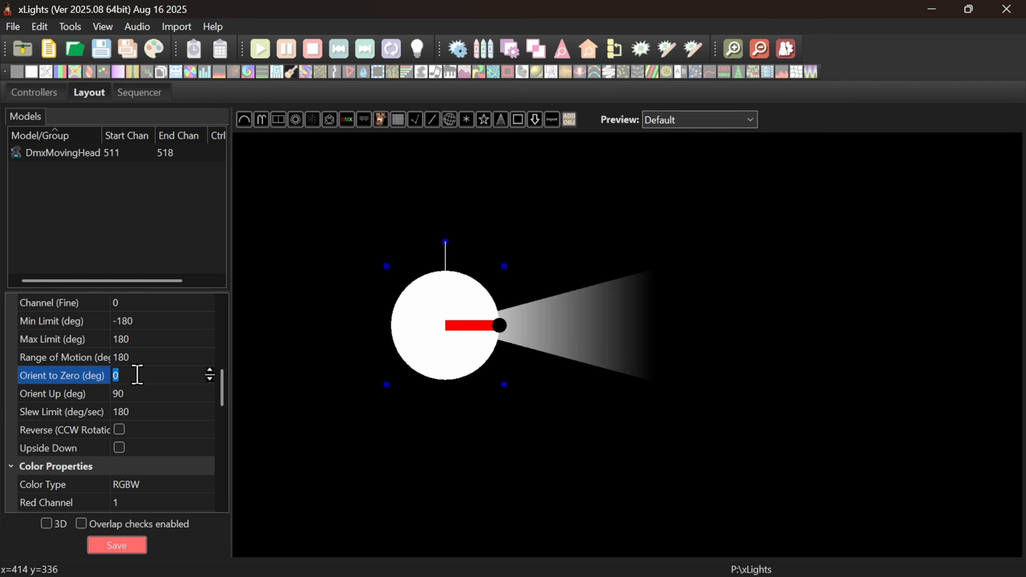
{"action": "scroll", "coordinate": [137, 384], "scroll_direction": "down", "scroll_amount": 1}
{"action": "scroll", "coordinate": [140, 385], "scroll_direction": "up", "scroll_amount": 3}
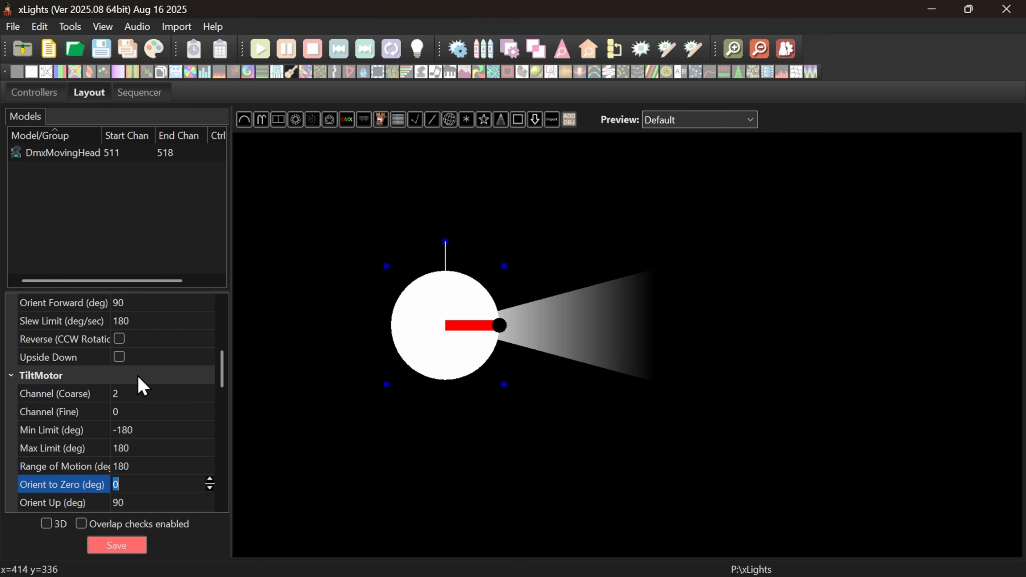
{"action": "scroll", "coordinate": [139, 384], "scroll_direction": "down", "scroll_amount": 4}
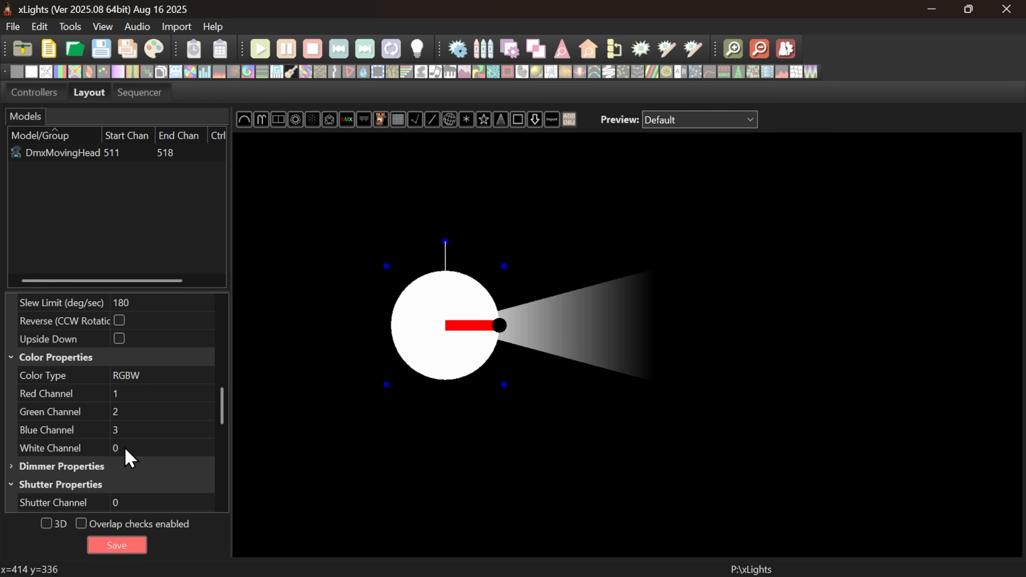
Set the moving head's color channels to red 4, green 5, blue 6 and white 7
{"action": "left_click", "coordinate": [138, 393]}
{"action": "type", "text": "4"}
{"action": "left_click", "coordinate": [139, 410]}
{"action": "type", "text": "4"}
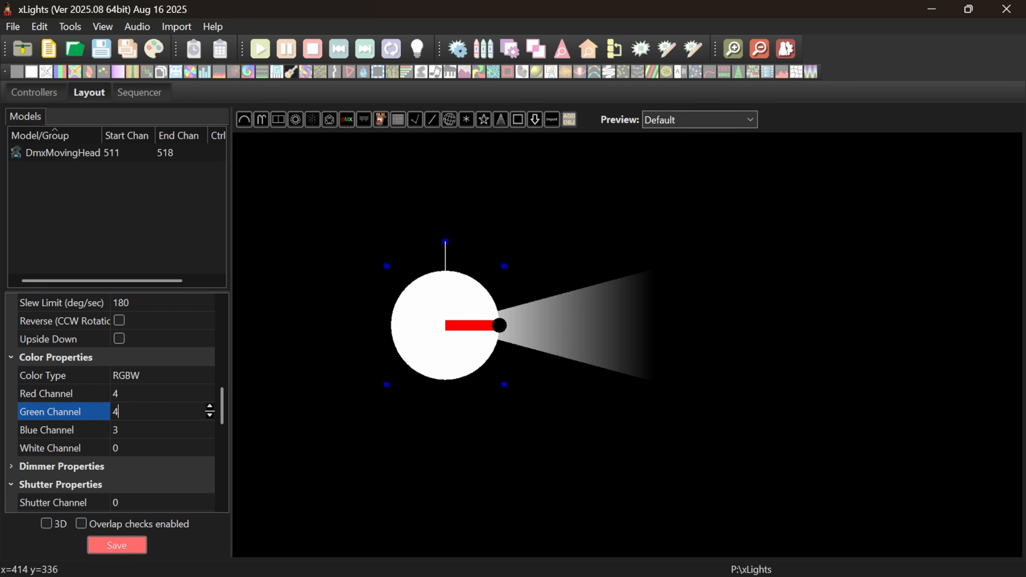
{"action": "type", "text": "5"}
{"action": "left_click", "coordinate": [129, 427]}
{"action": "type", "text": "6"}
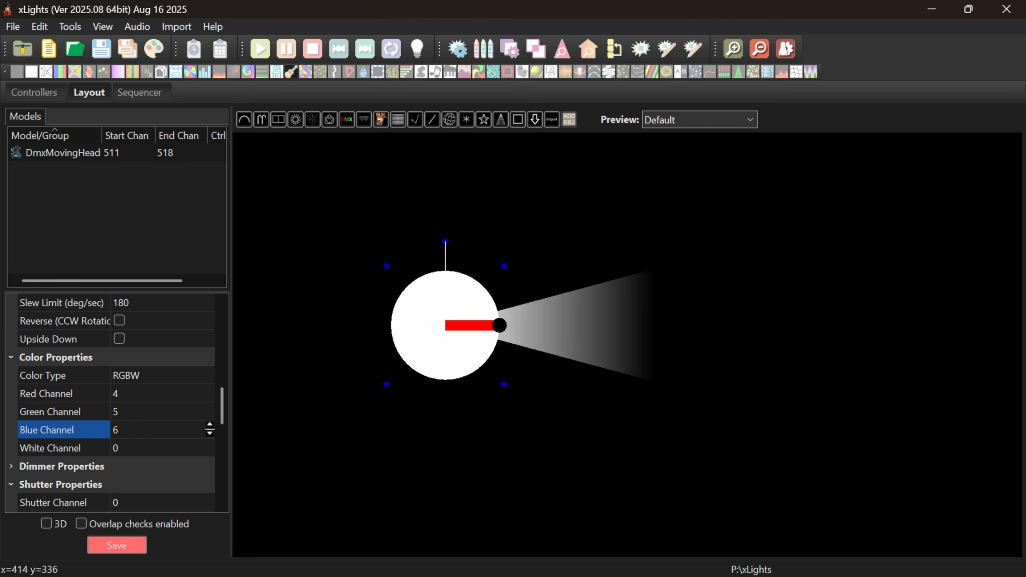
{"action": "left_click", "coordinate": [123, 447]}
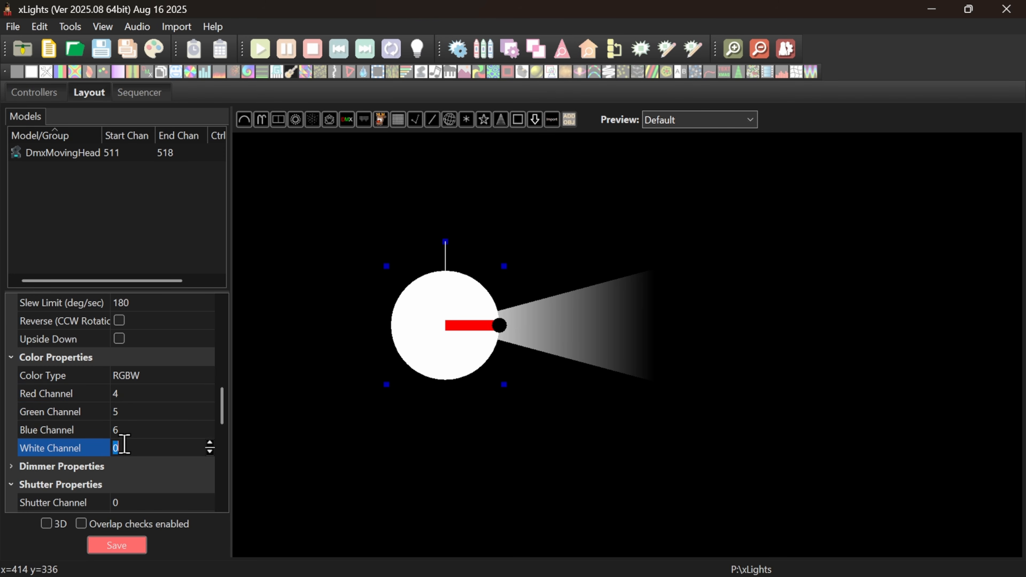
{"action": "type", "text": "7"}
{"action": "left_click", "coordinate": [156, 431]}
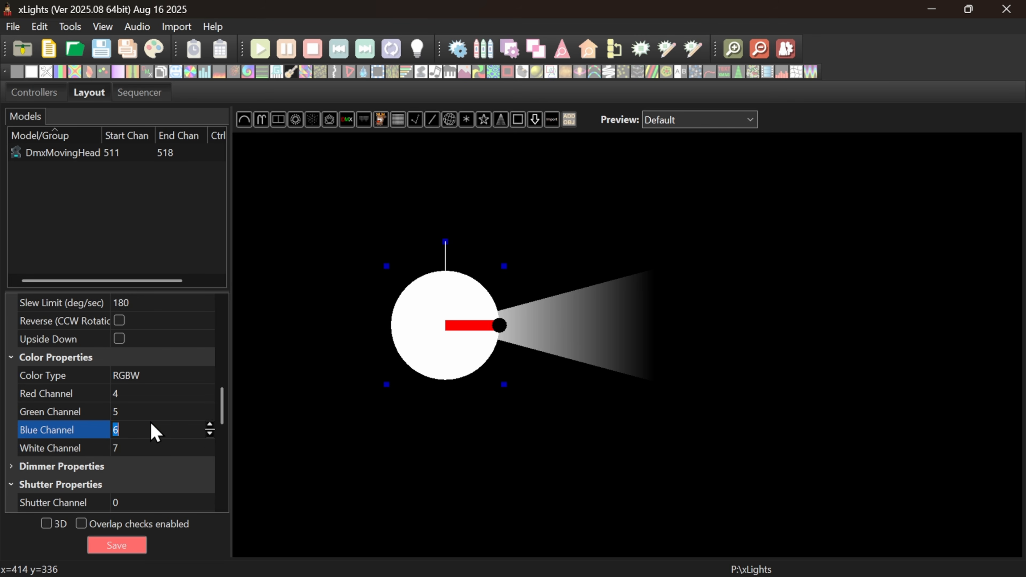
Expand the Dimmer Properties, check the dmx-mover.png chart, and set the Dimmer Channel to 3
{"action": "scroll", "coordinate": [148, 428], "scroll_direction": "down", "scroll_amount": 2}
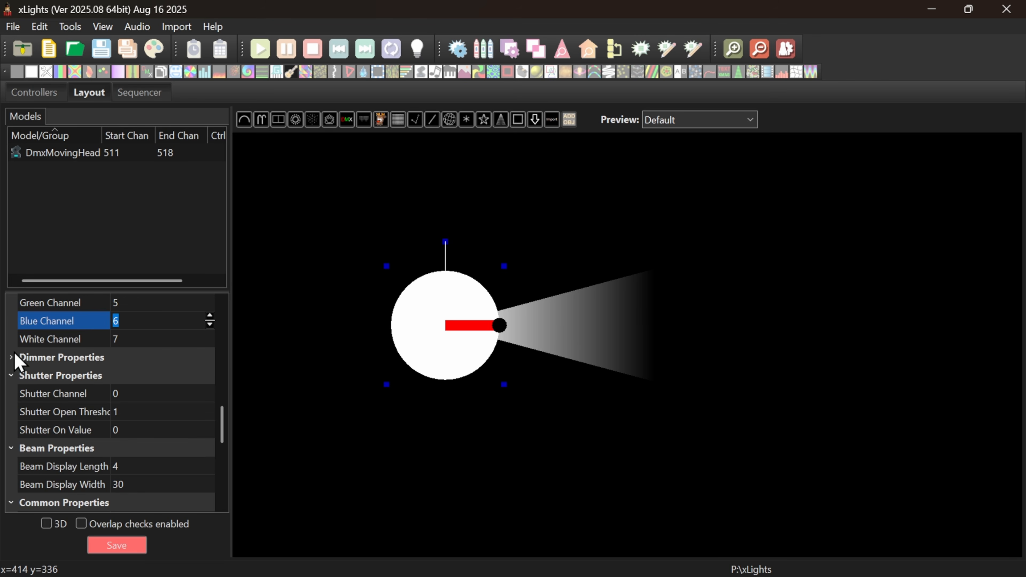
{"action": "left_click", "coordinate": [11, 358]}
{"action": "mouse_move", "coordinate": [242, 569]}
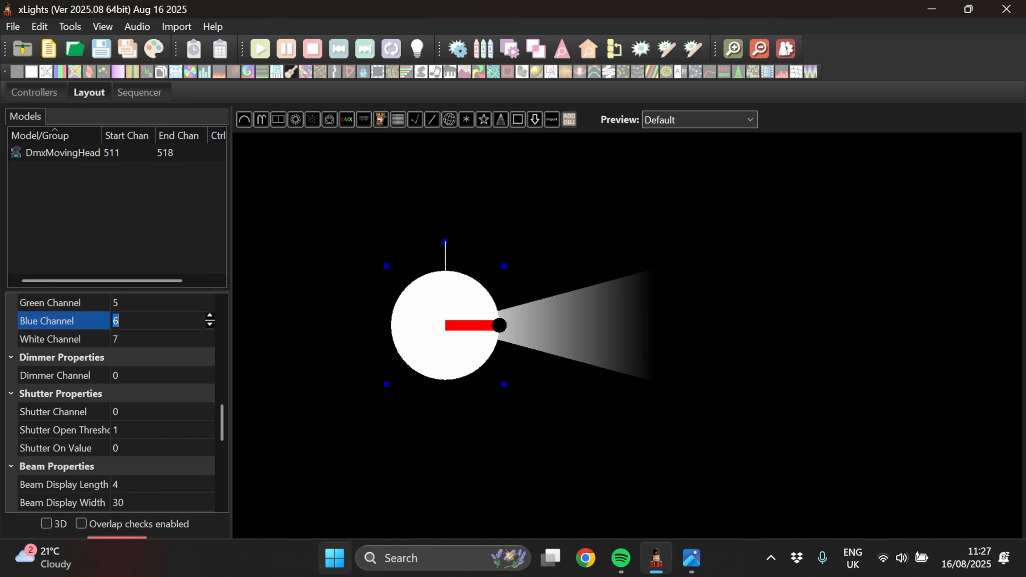
{"action": "left_click", "coordinate": [697, 563]}
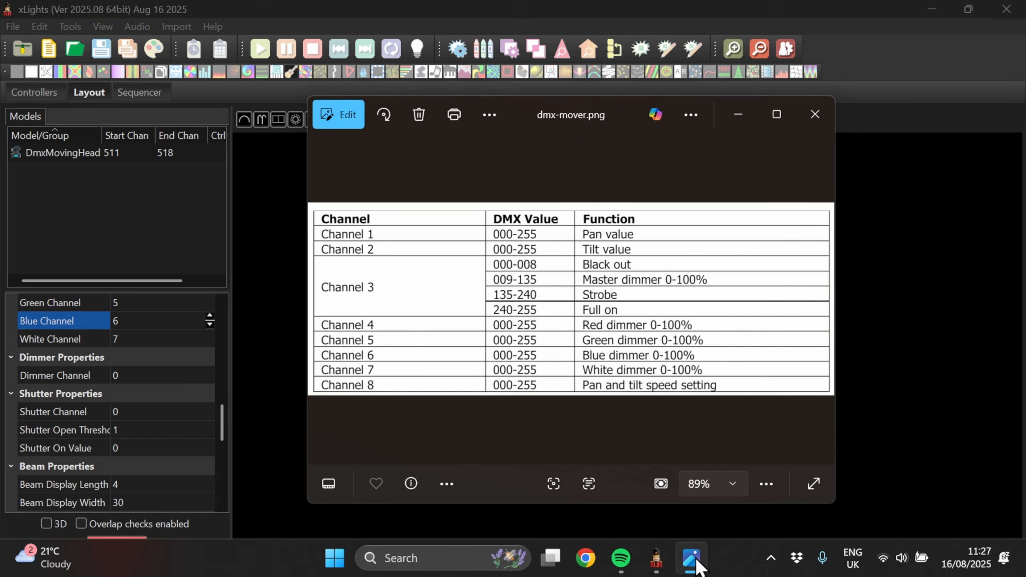
{"action": "left_click", "coordinate": [692, 563]}
{"action": "left_click", "coordinate": [124, 375]}
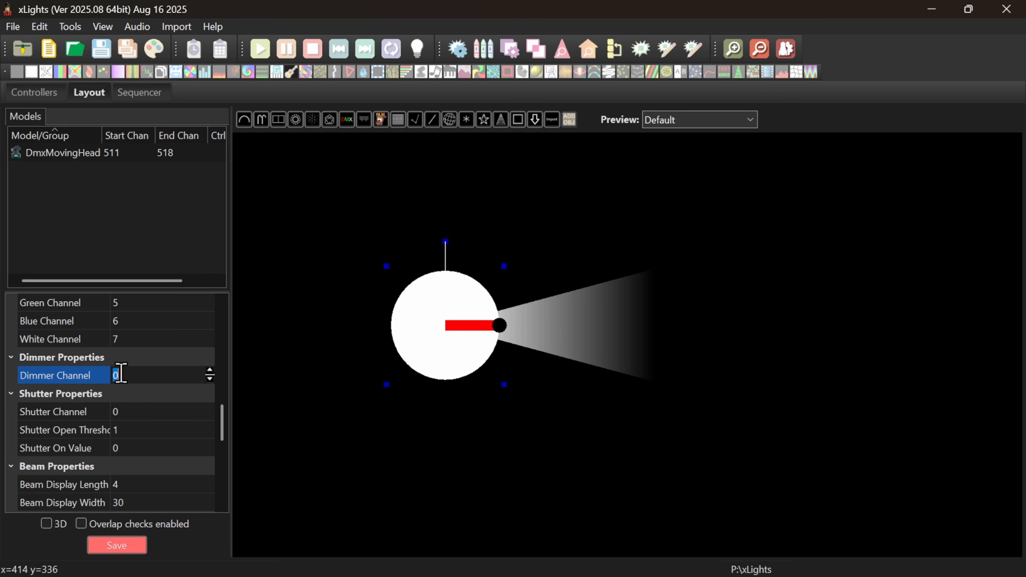
{"action": "type", "text": "3"}
{"action": "left_click", "coordinate": [125, 412]}
Review the moving head's Shutter, Beam and Common Properties
{"action": "scroll", "coordinate": [155, 392], "scroll_direction": "down", "scroll_amount": 1}
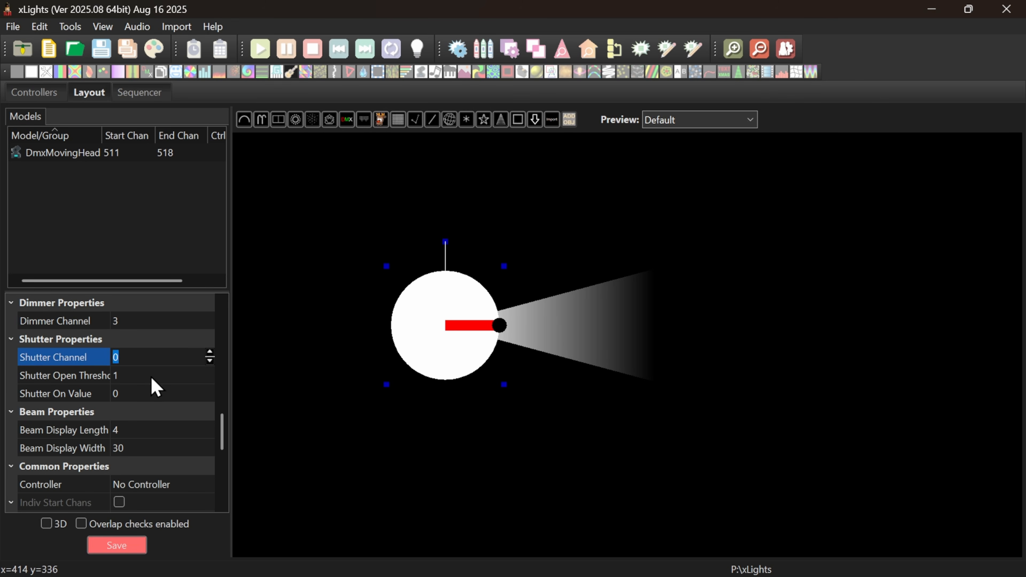
{"action": "scroll", "coordinate": [152, 372], "scroll_direction": "down", "scroll_amount": 1}
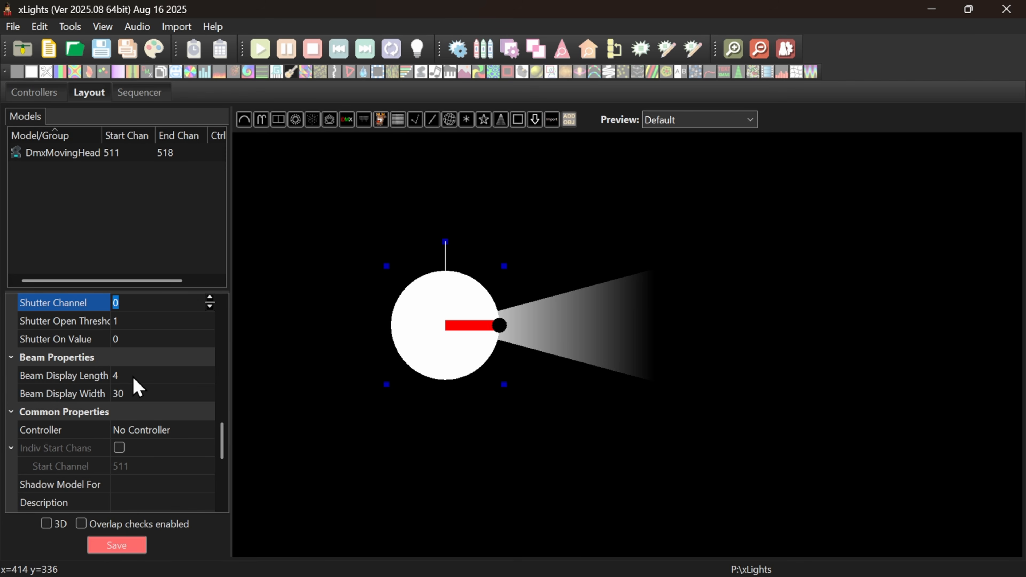
{"action": "scroll", "coordinate": [134, 377], "scroll_direction": "down", "scroll_amount": 1}
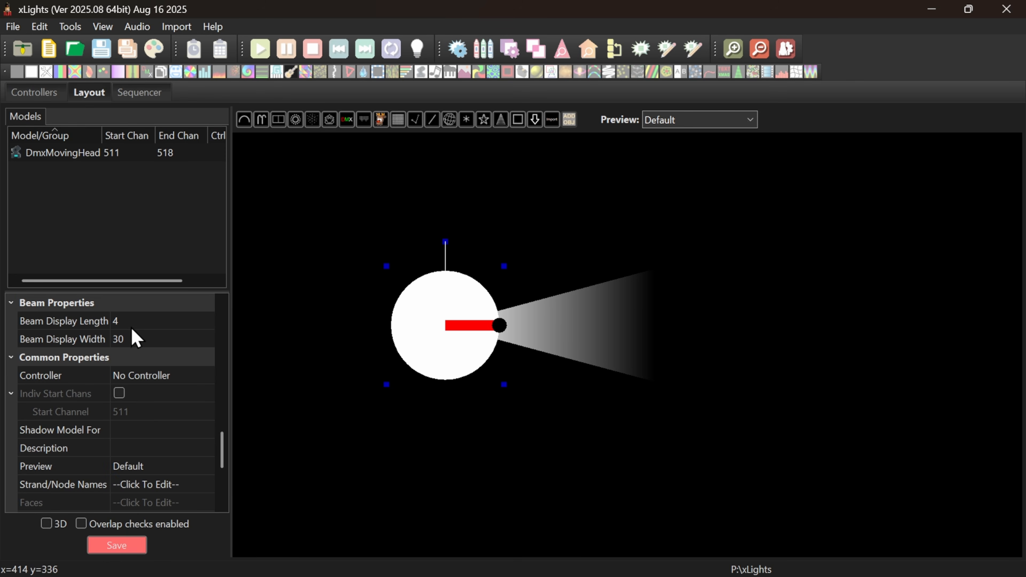
{"action": "scroll", "coordinate": [135, 338], "scroll_direction": "down", "scroll_amount": 1}
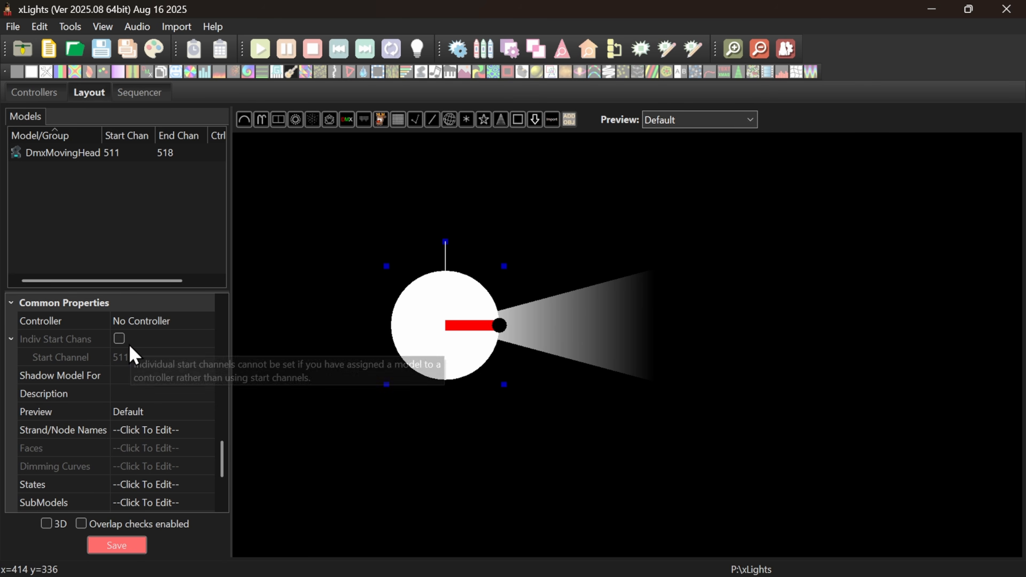
{"action": "scroll", "coordinate": [133, 359], "scroll_direction": "down", "scroll_amount": 1}
{"action": "scroll", "coordinate": [130, 358], "scroll_direction": "up", "scroll_amount": 10}
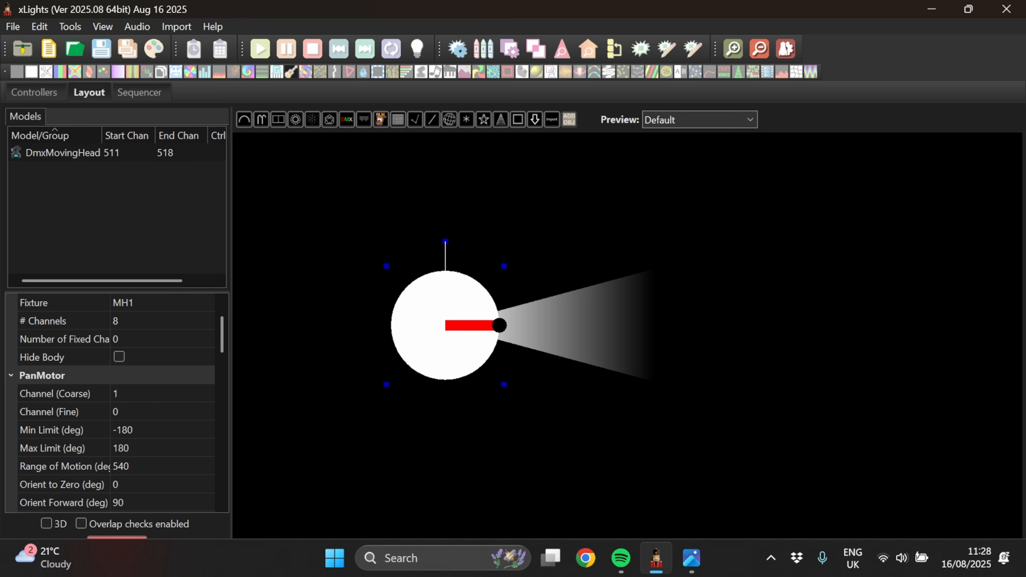
Consult the dmx-mover.png chart and set the moving head's Number of Fixed Channels to 2
{"action": "left_click", "coordinate": [689, 558]}
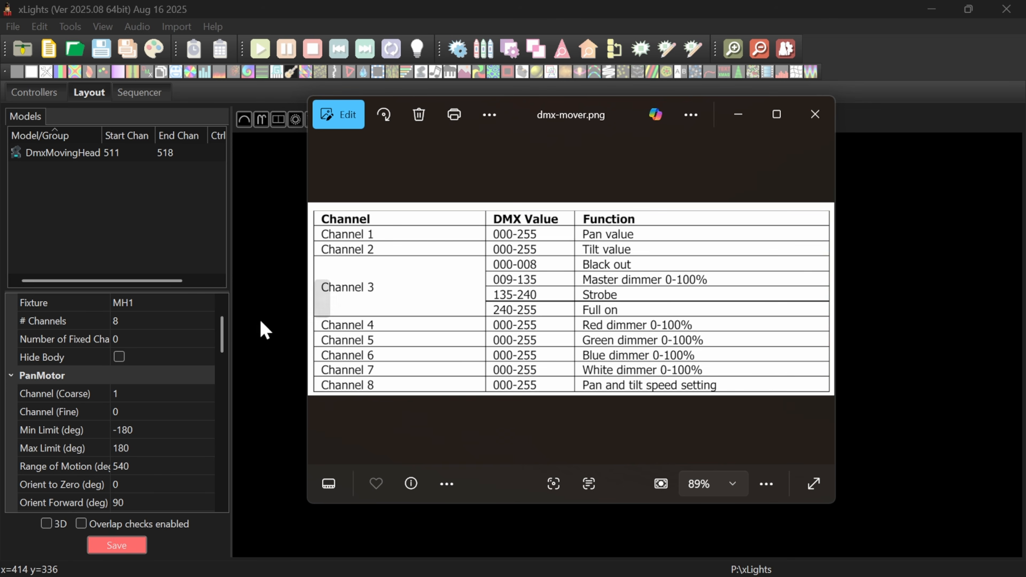
{"action": "left_click", "coordinate": [128, 346]}
{"action": "scroll", "coordinate": [128, 346], "scroll_direction": "down", "scroll_amount": 3}
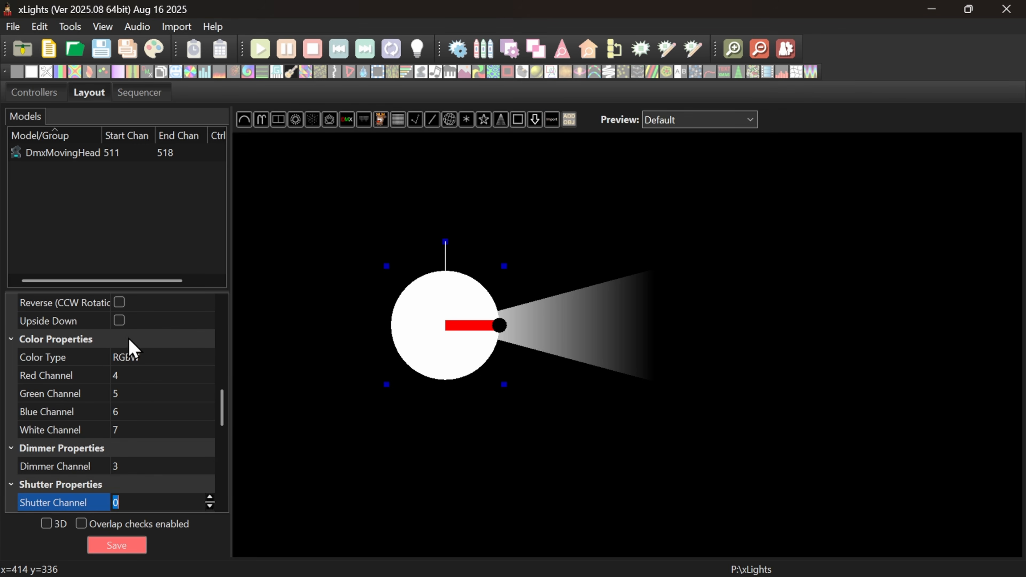
{"action": "scroll", "coordinate": [136, 387], "scroll_direction": "up", "scroll_amount": 5}
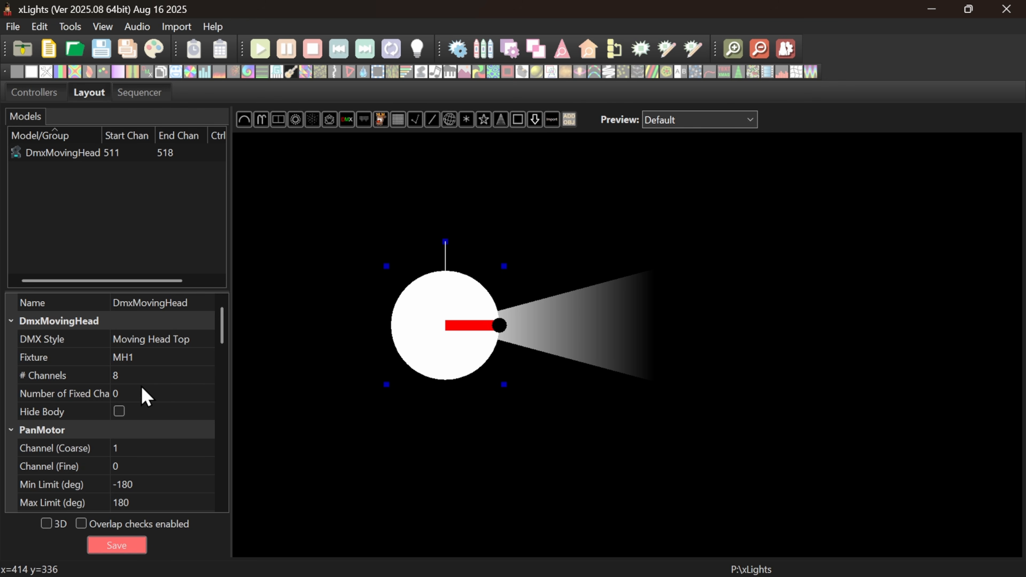
{"action": "left_click", "coordinate": [143, 393]}
{"action": "type", "text": "2"}
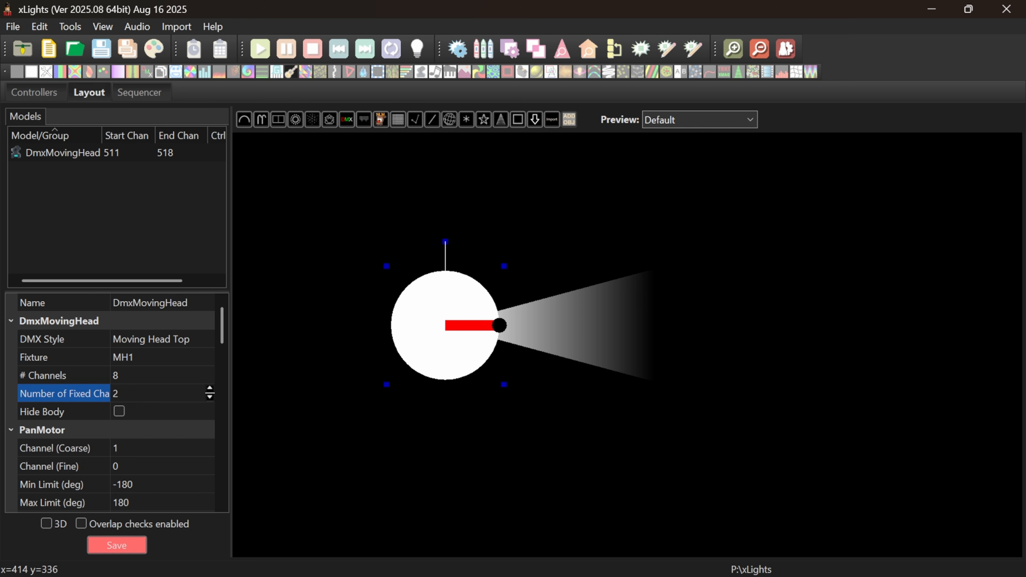
{"action": "left_click", "coordinate": [79, 395]}
{"action": "scroll", "coordinate": [52, 395], "scroll_direction": "down", "scroll_amount": 1}
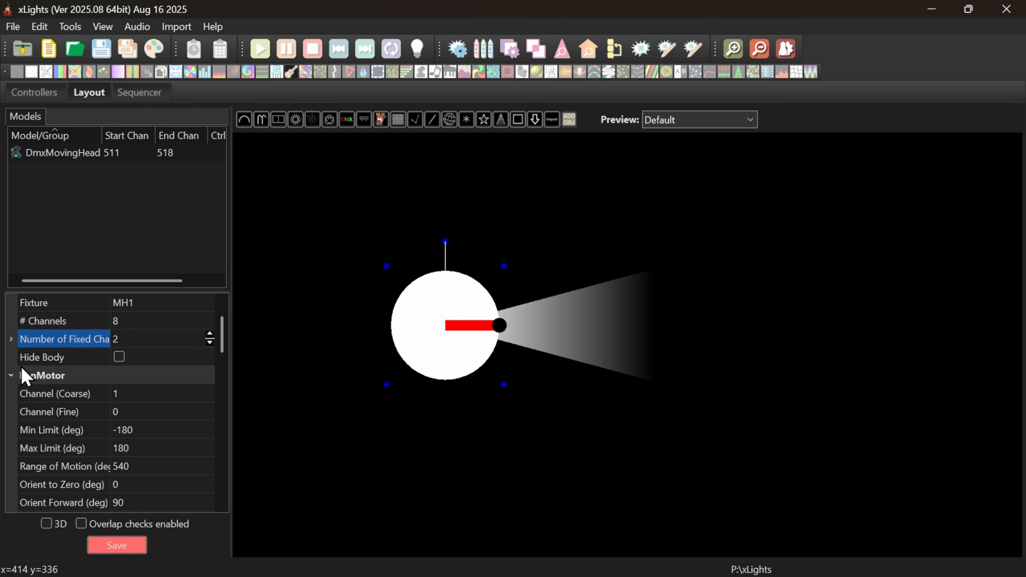
Expand the fixed channel entries, widen the properties area, and set Fixed Channel 1 to DMX channel 3 with DMX value 135
{"action": "left_click", "coordinate": [11, 338]}
{"action": "left_click", "coordinate": [135, 356]}
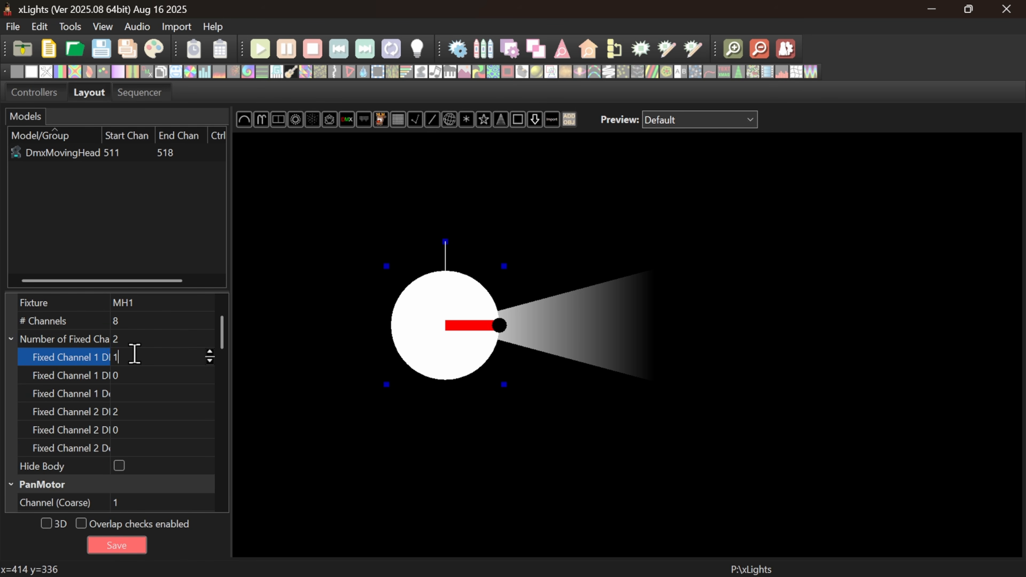
{"action": "type", "text": "3"}
{"action": "left_click", "coordinate": [135, 374]}
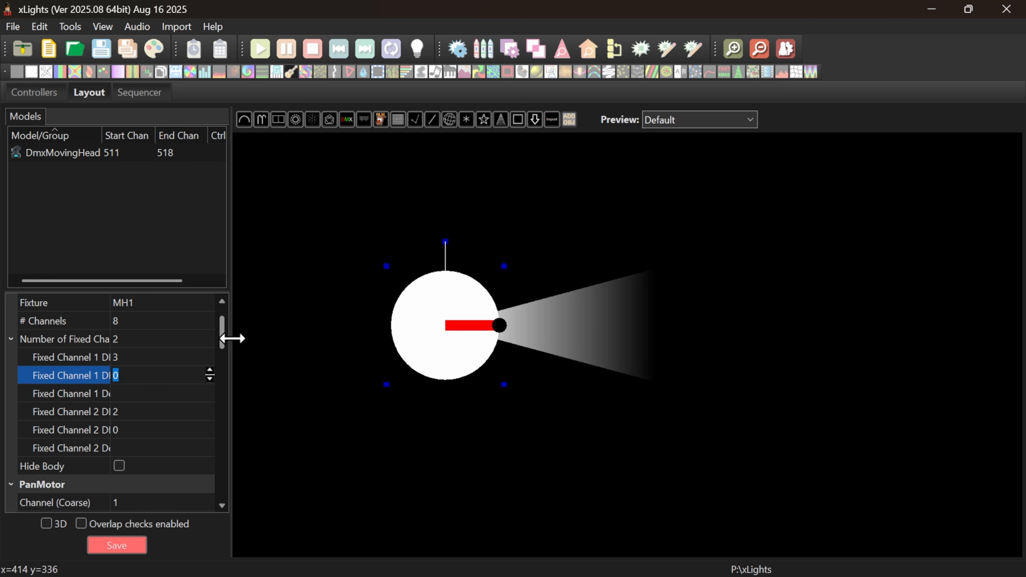
{"action": "left_click_drag", "start_coordinate": [233, 339], "coordinate": [393, 342]}
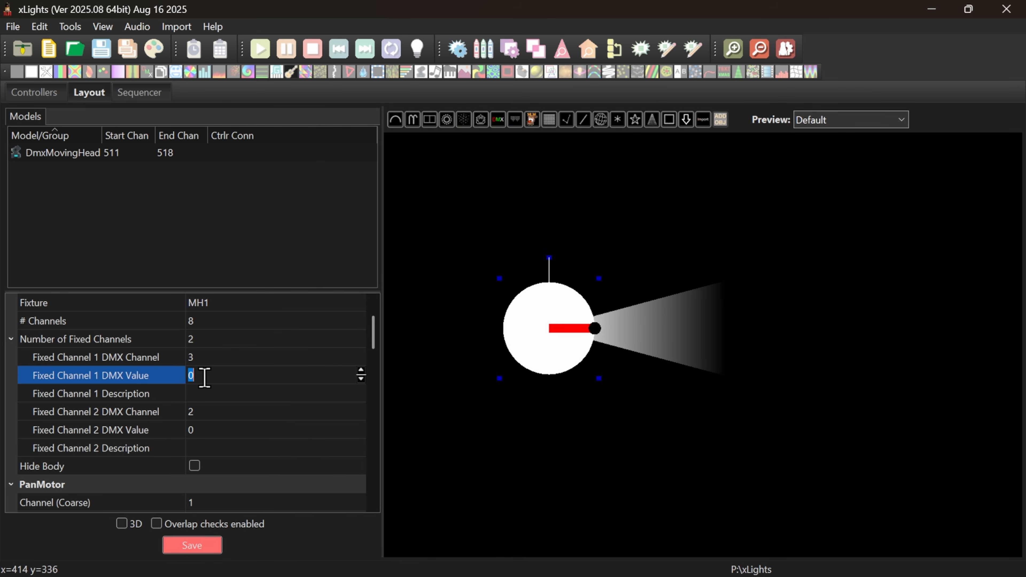
{"action": "type", "text": "135"}
{"action": "left_click", "coordinate": [200, 394]}
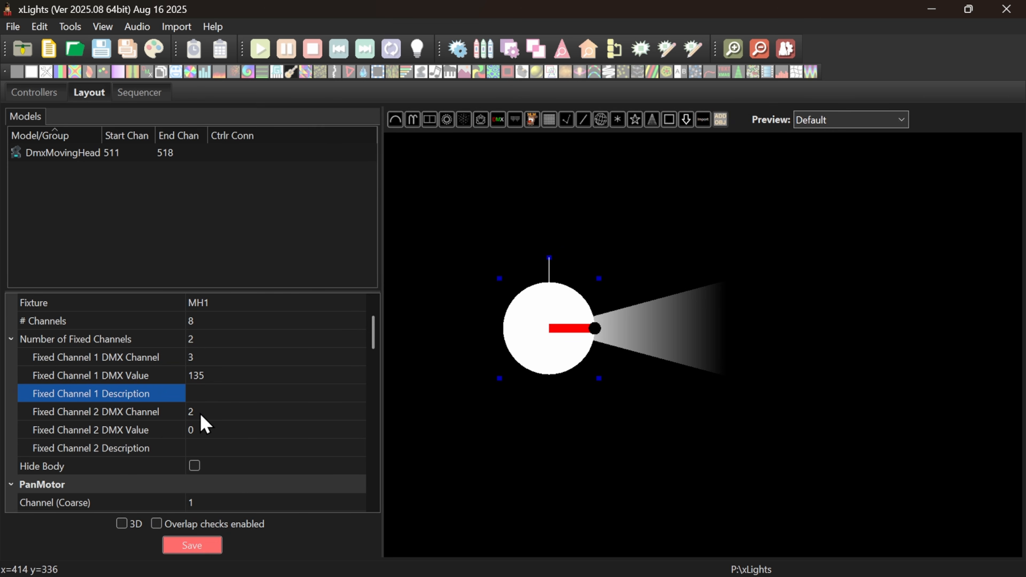
Set Fixed Channel 2 to DMX channel 8 with a DMX value of 255
{"action": "left_click", "coordinate": [207, 411]}
{"action": "type", "text": "8"}
{"action": "left_click", "coordinate": [203, 427]}
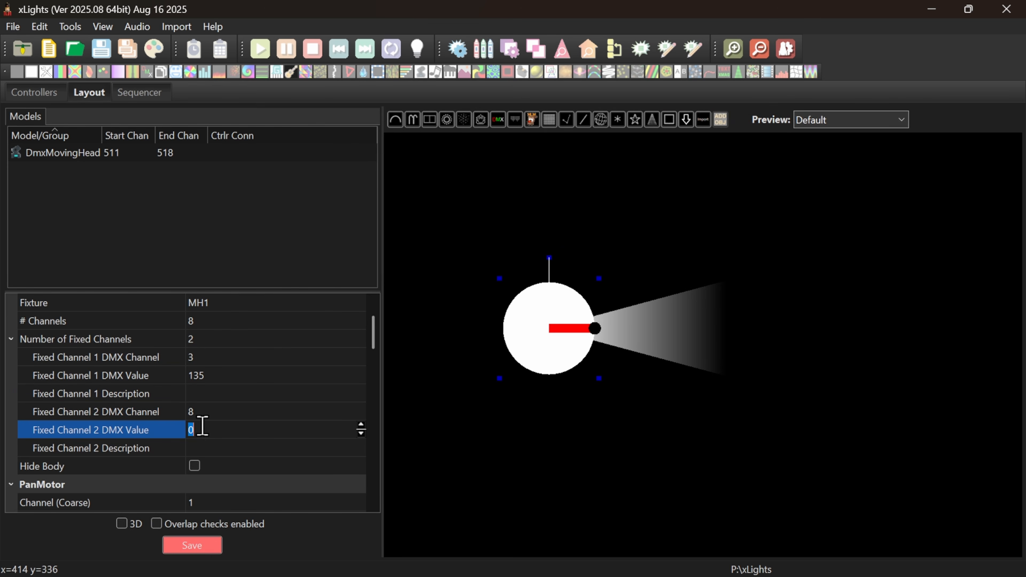
{"action": "type", "text": "255"}
{"action": "left_click", "coordinate": [211, 409]}
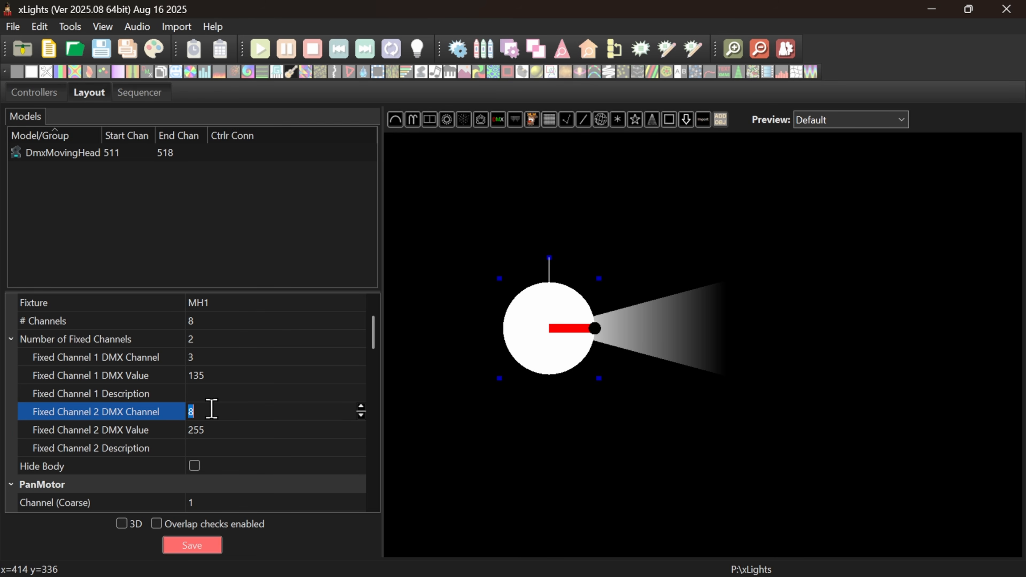
Check the fixed channels against the dmx-mover.png chart and save the layout
{"action": "mouse_move", "coordinate": [335, 574]}
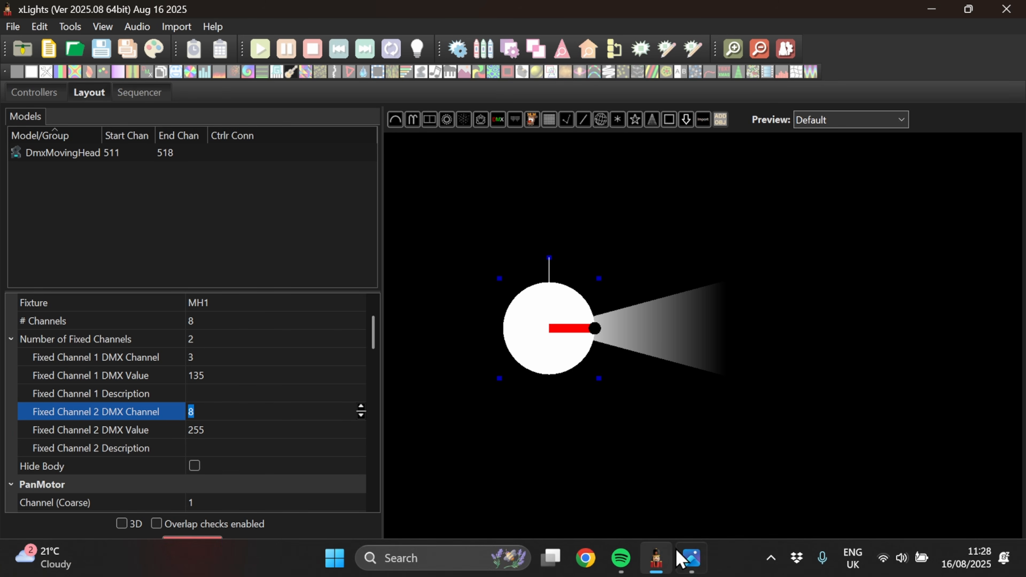
{"action": "left_click", "coordinate": [691, 564]}
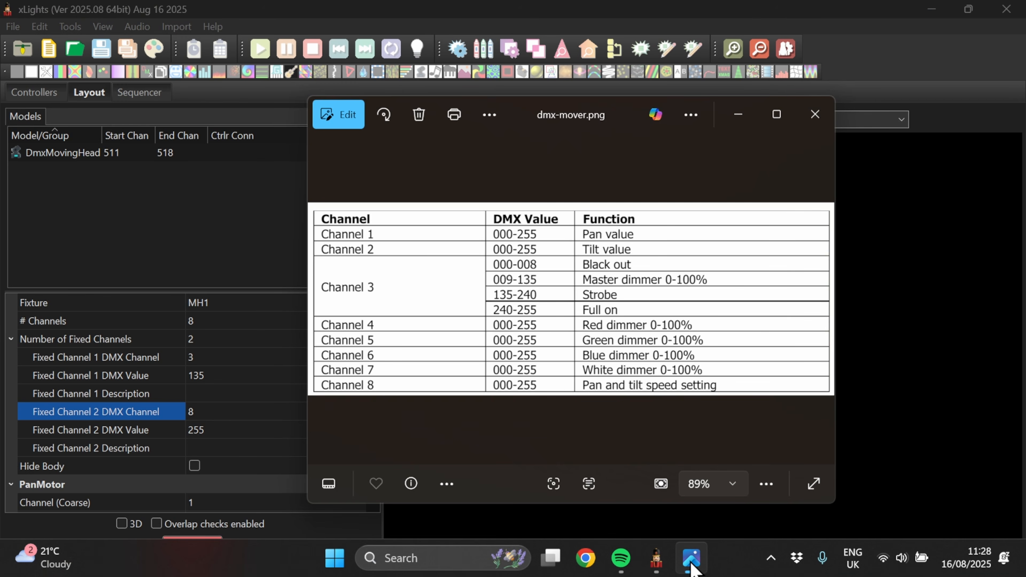
{"action": "left_click", "coordinate": [691, 563]}
{"action": "scroll", "coordinate": [222, 363], "scroll_direction": "down", "scroll_amount": 3}
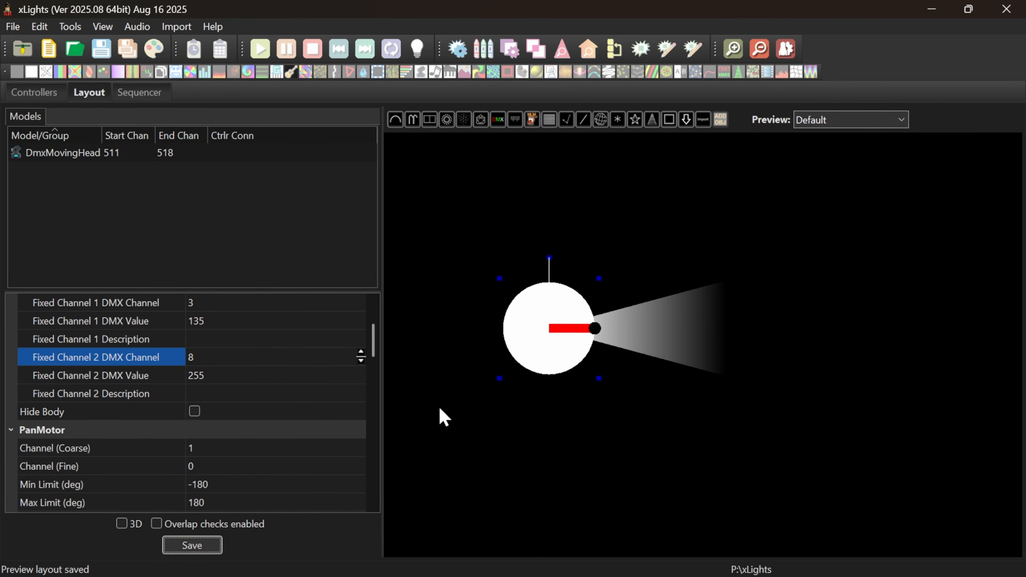
Assign the DmxMovingHead model to Serial Port 1 in the Falcon controller's visualiser and save the controller setup
{"action": "left_click", "coordinate": [28, 96]}
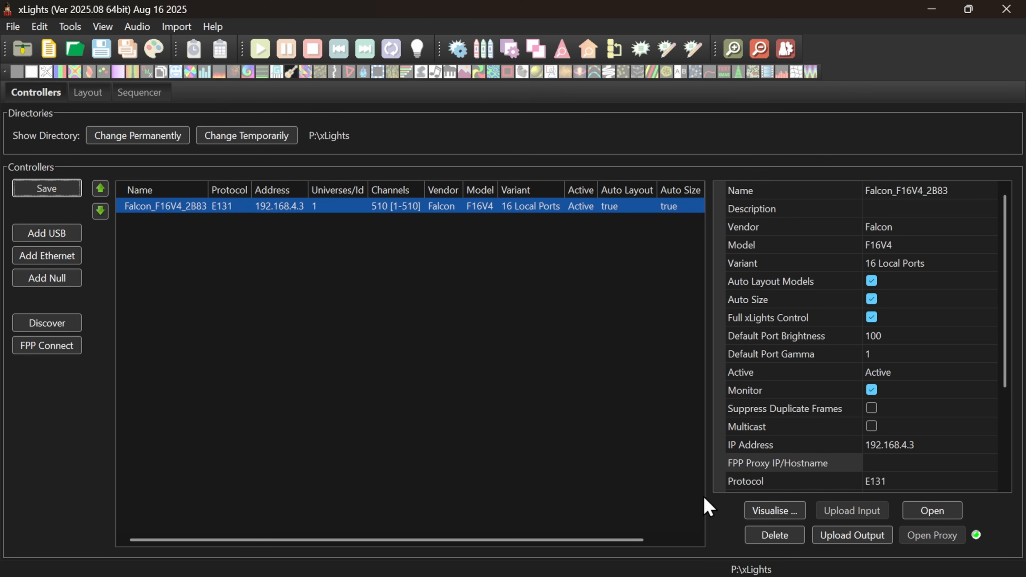
{"action": "left_click", "coordinate": [775, 511]}
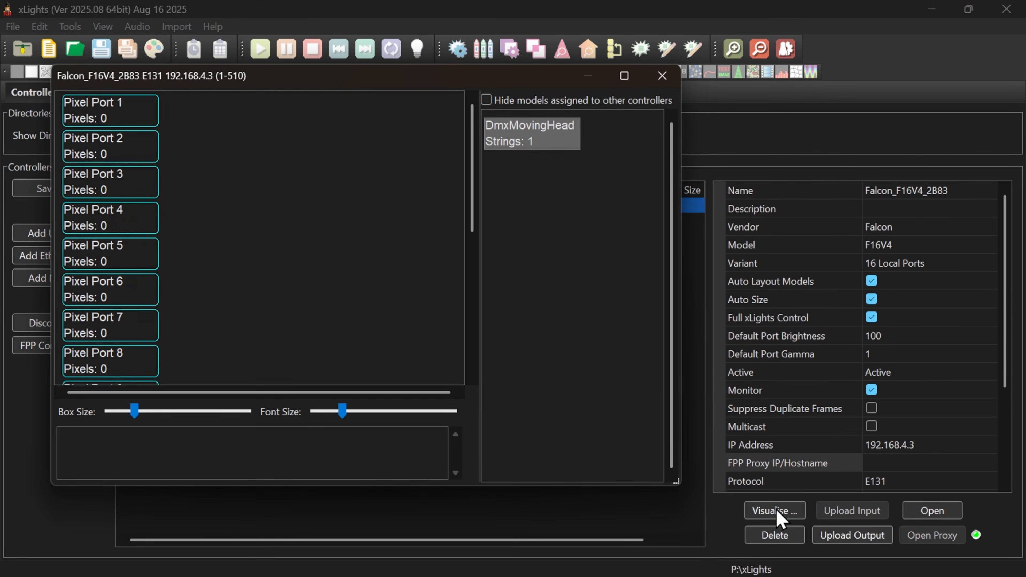
{"action": "mouse_move", "coordinate": [515, 146]}
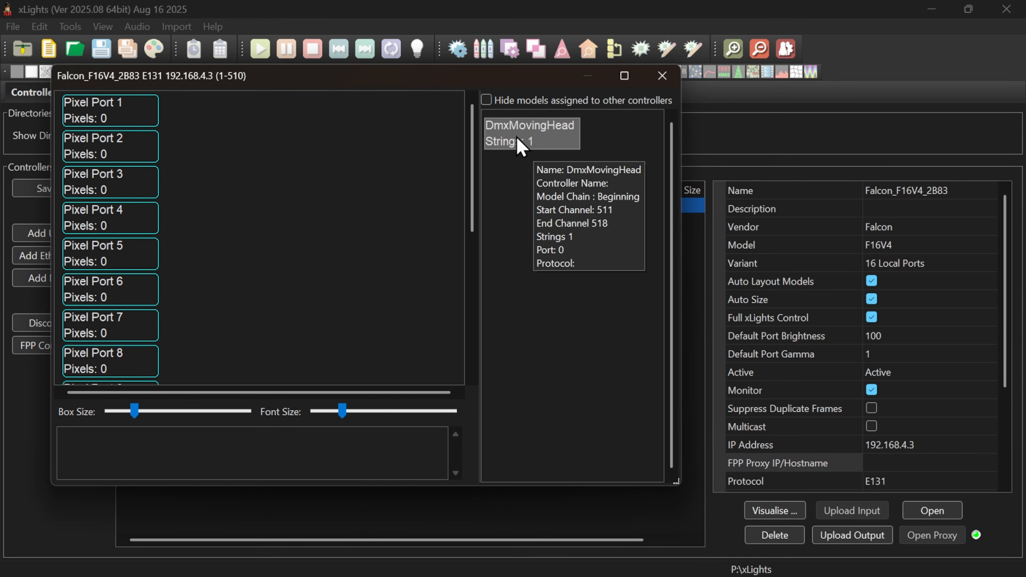
{"action": "scroll", "coordinate": [101, 162], "scroll_direction": "down", "scroll_amount": 5}
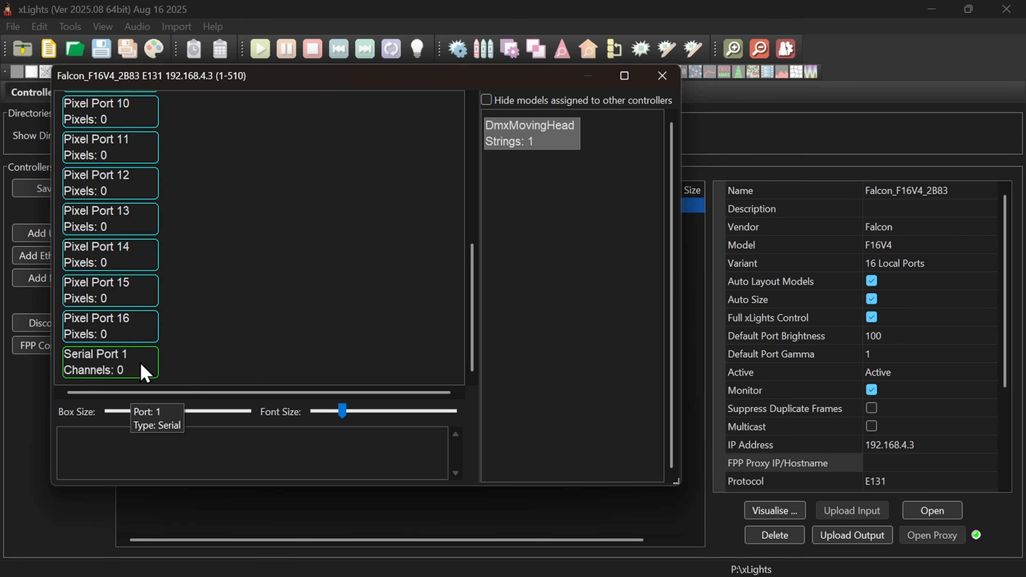
{"action": "left_click_drag", "start_coordinate": [533, 142], "coordinate": [107, 364]}
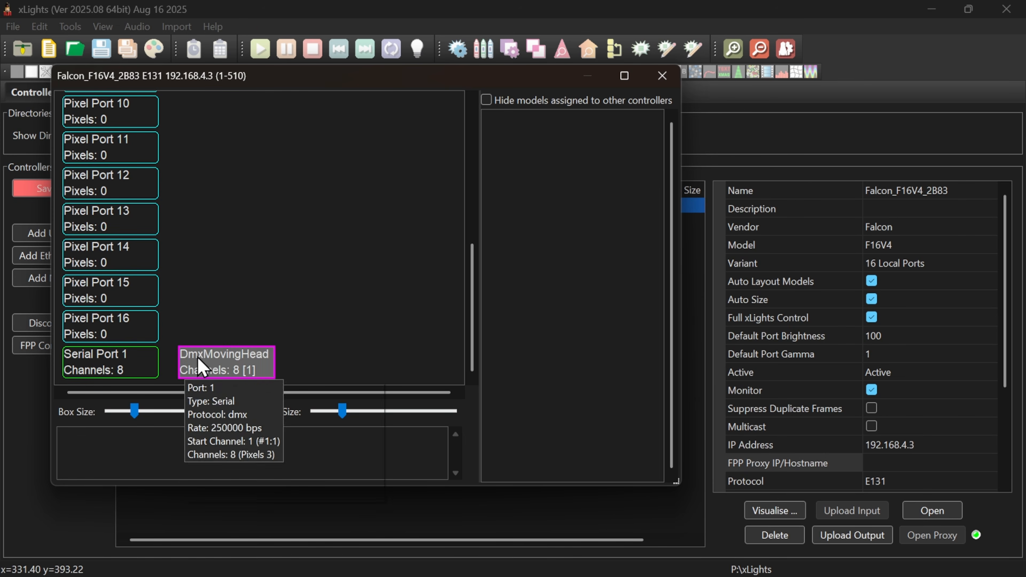
{"action": "left_click", "coordinate": [662, 76]}
{"action": "left_click", "coordinate": [40, 190]}
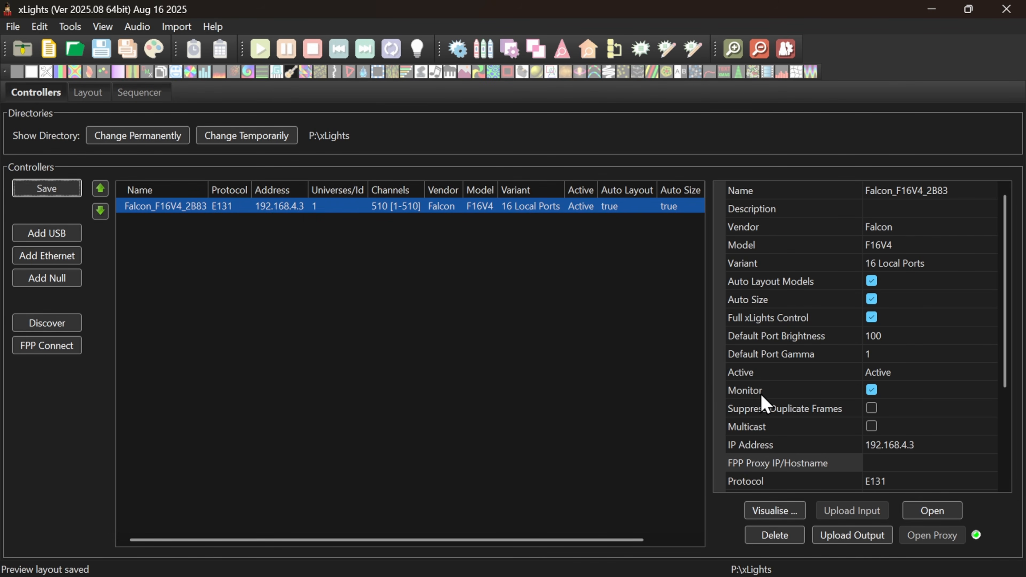
Upload the output configuration to the Falcon controller and review the Serial output settings on its web page
{"action": "left_click", "coordinate": [870, 543]}
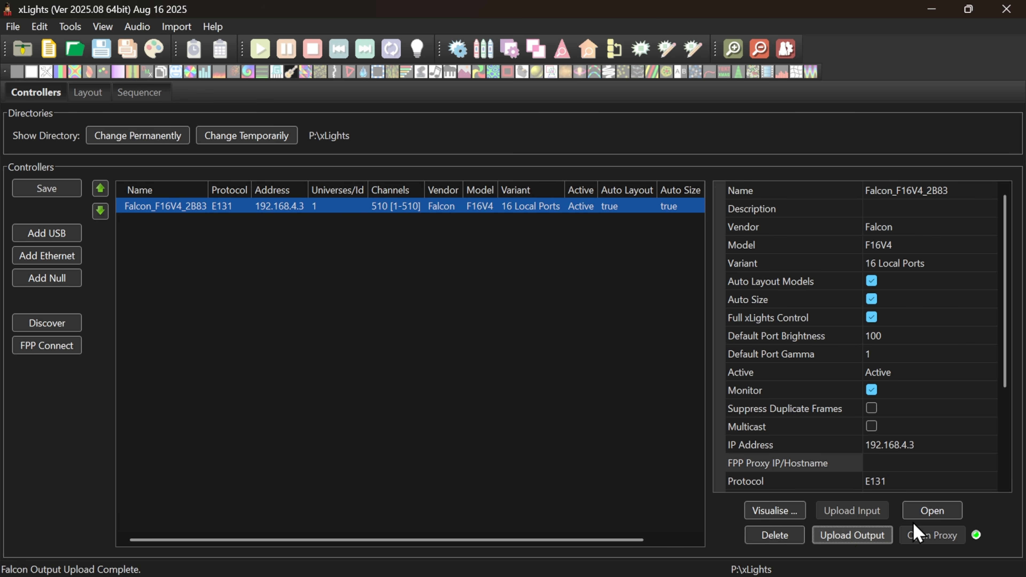
{"action": "left_click", "coordinate": [930, 513]}
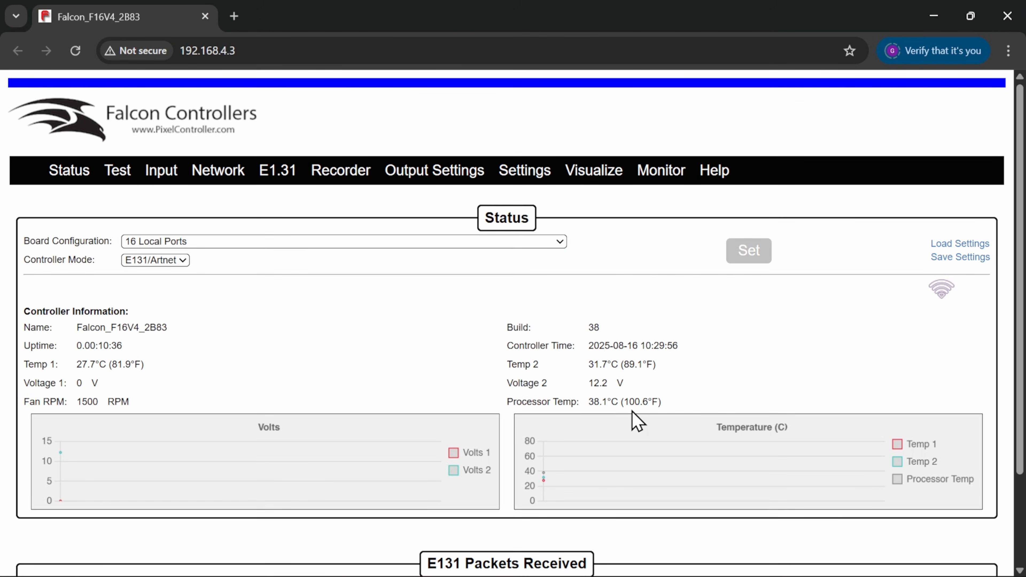
{"action": "mouse_move", "coordinate": [451, 173]}
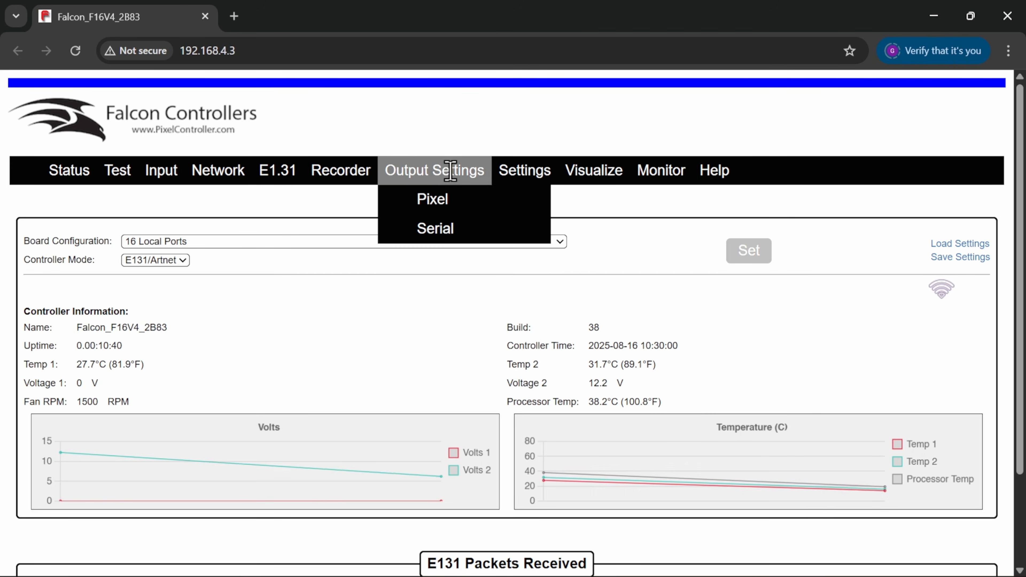
{"action": "left_click", "coordinate": [455, 231]}
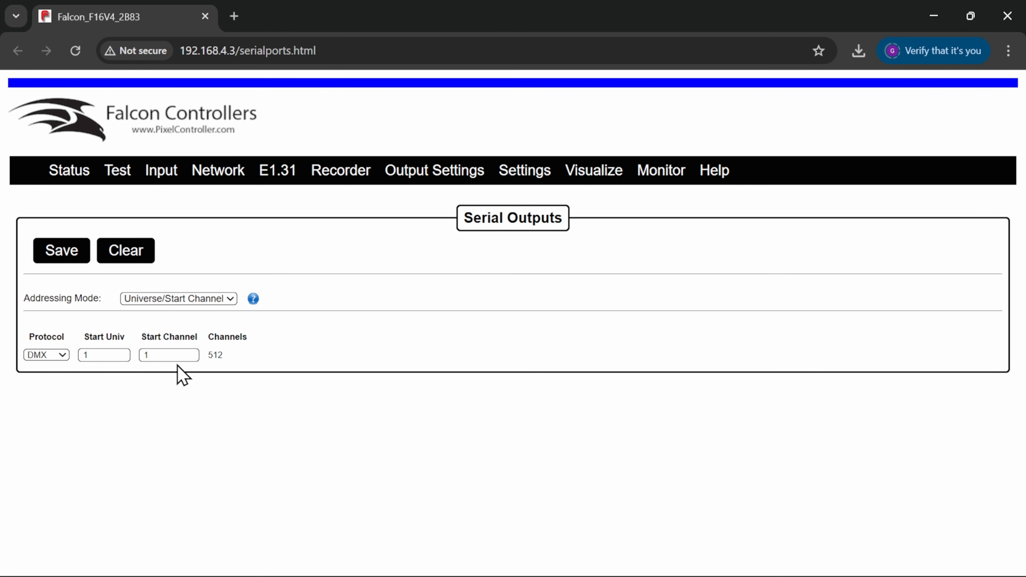
{"action": "mouse_move", "coordinate": [421, 166]}
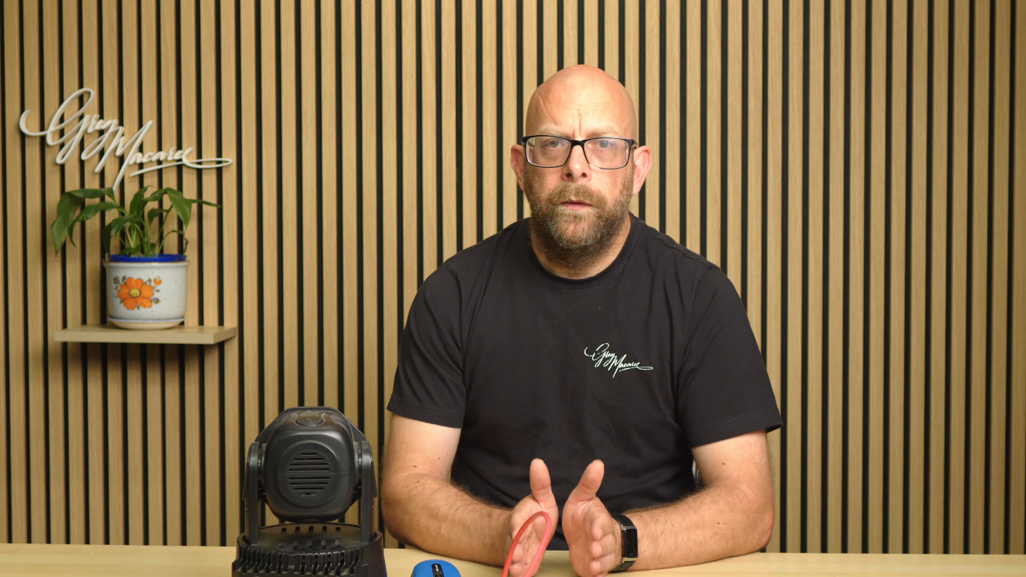
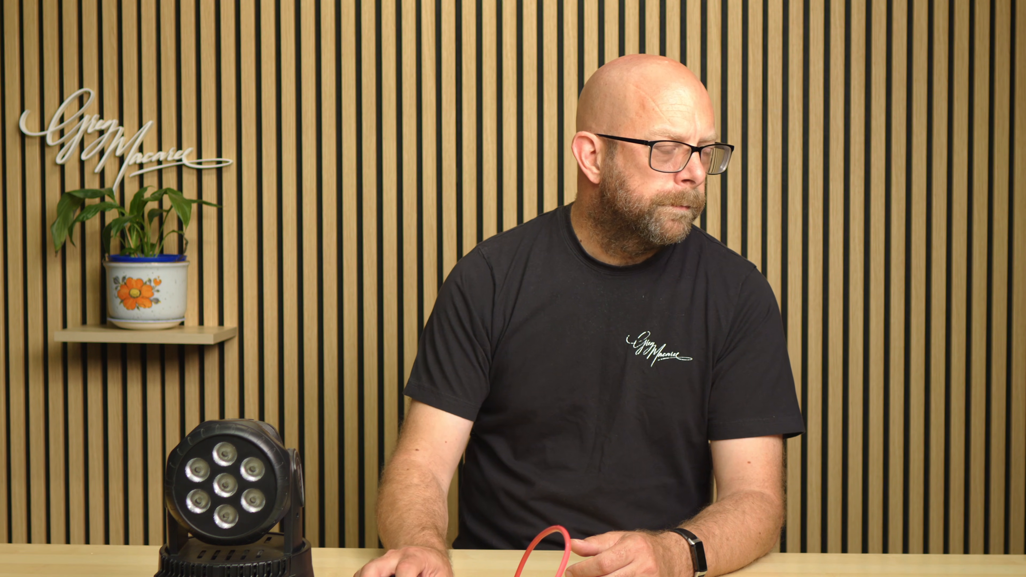
Move the On effect from Node 1 down to Node 2, play the sequence, and stop playback
{"action": "left_click", "coordinate": [529, 283]}
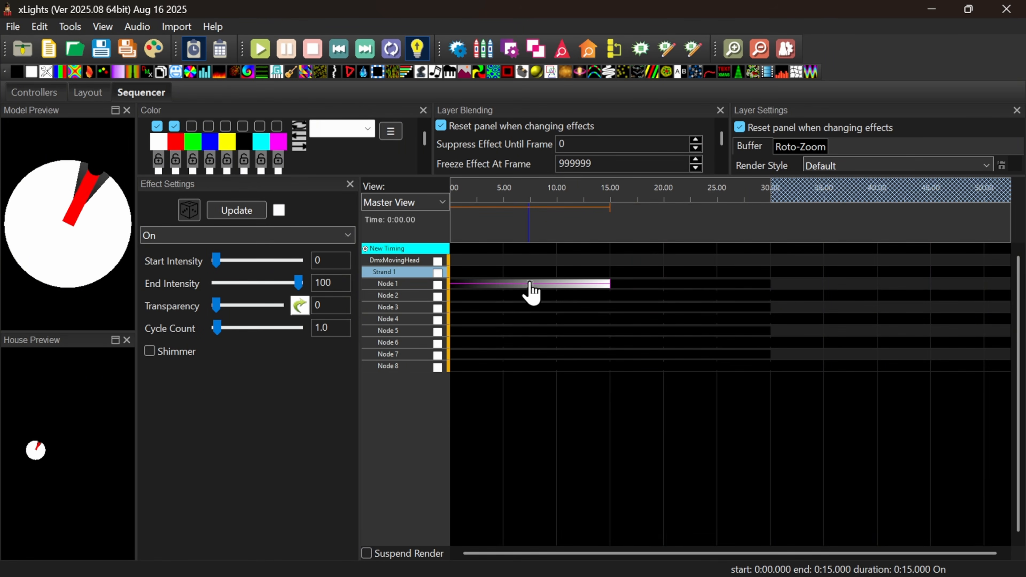
{"action": "key", "text": "Down"}
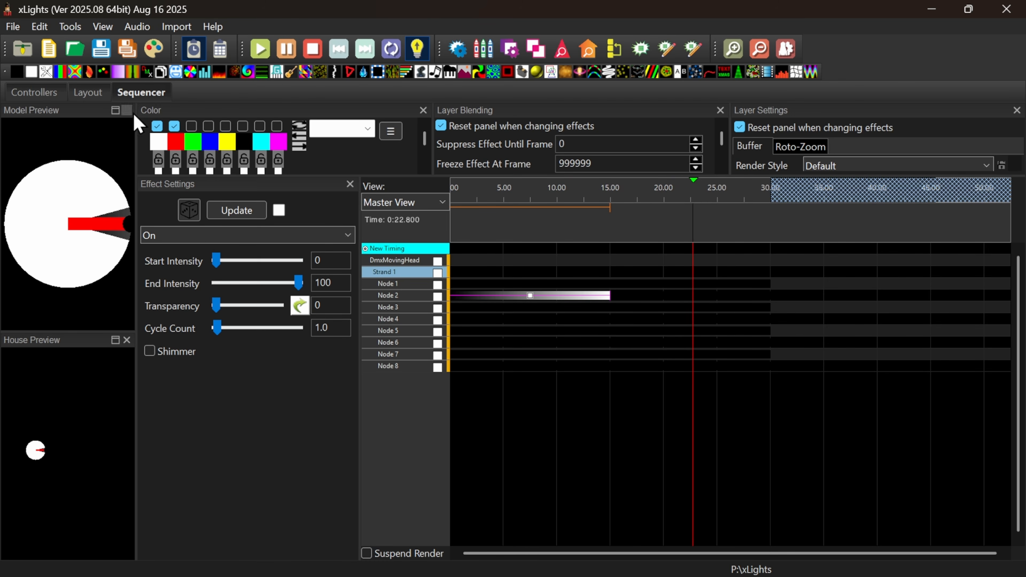
{"action": "left_click", "coordinate": [310, 52]}
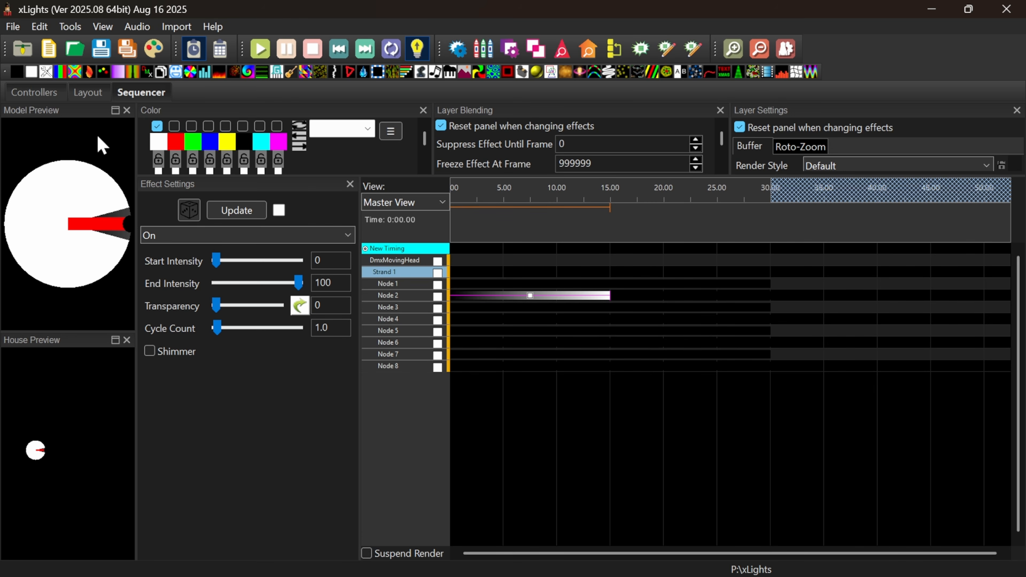
Add an On effect to Node 4 and stretch it from the sequence start to about 15 seconds
{"action": "left_click_drag", "start_coordinate": [33, 74], "coordinate": [477, 319]}
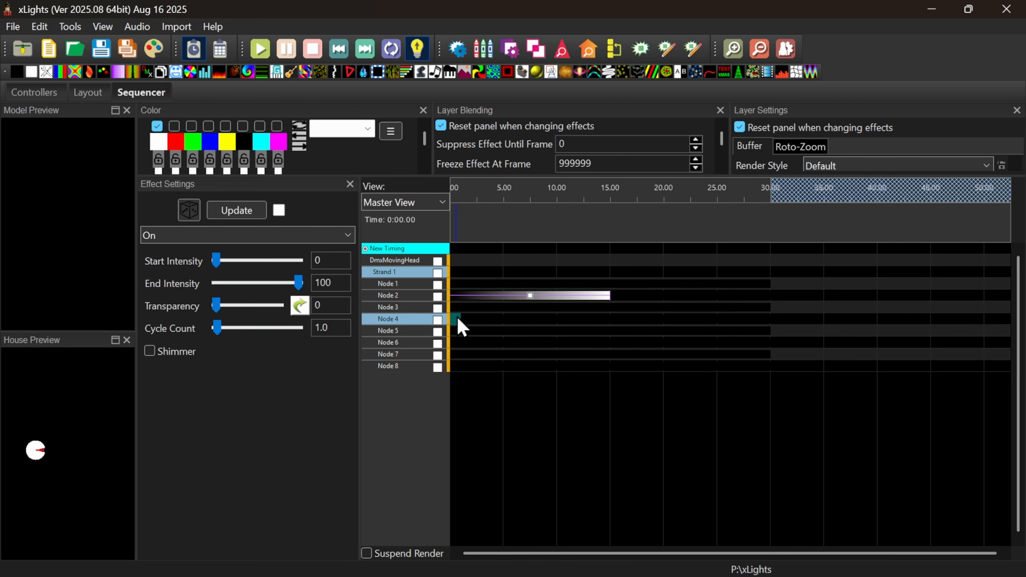
{"action": "left_click_drag", "start_coordinate": [484, 328], "coordinate": [474, 328]}
{"action": "left_click_drag", "start_coordinate": [66, 91], "coordinate": [503, 322]}
{"action": "left_click_drag", "start_coordinate": [597, 331], "coordinate": [612, 327]}
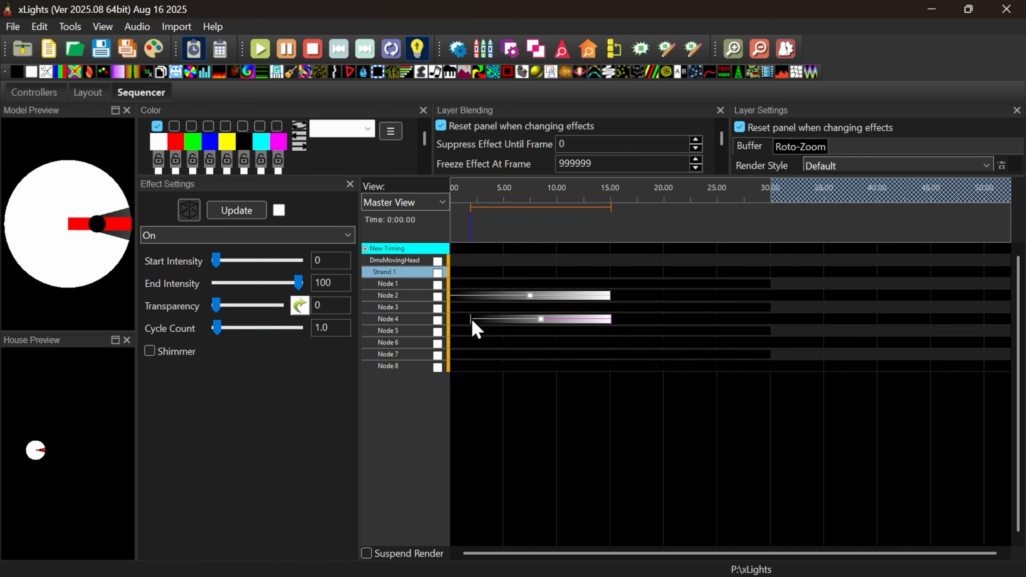
{"action": "left_click_drag", "start_coordinate": [471, 319], "coordinate": [391, 327]}
Select the On effect on Node 4, play the sequence to check the fixture's response, and stop playback
{"action": "left_click", "coordinate": [528, 321]}
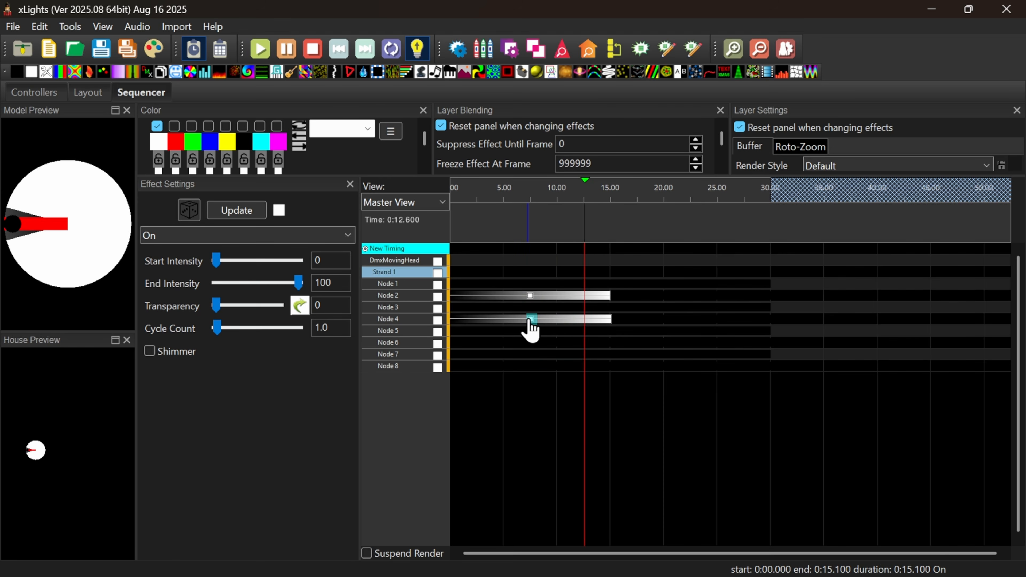
{"action": "left_click", "coordinate": [530, 320]}
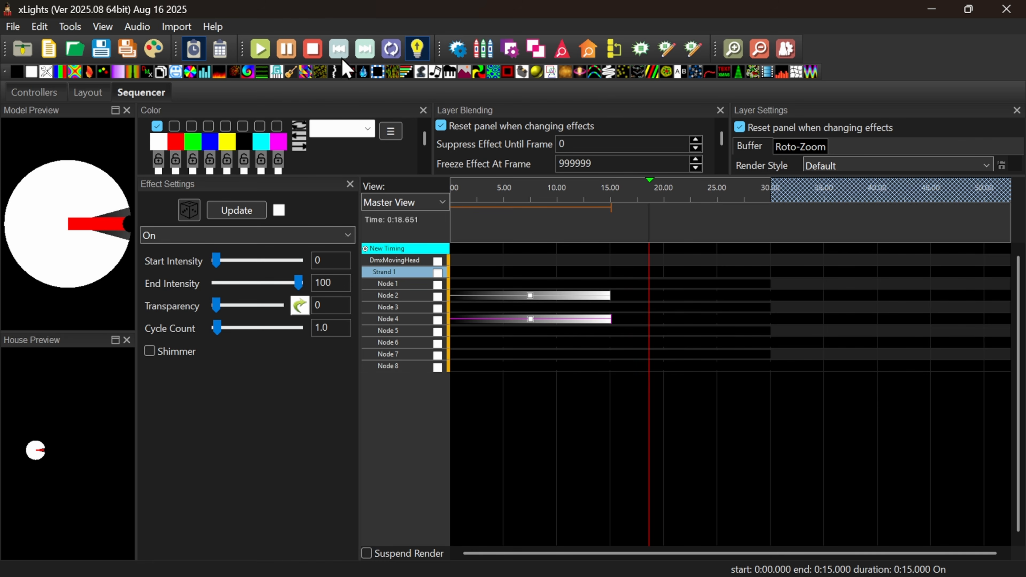
{"action": "left_click", "coordinate": [314, 51]}
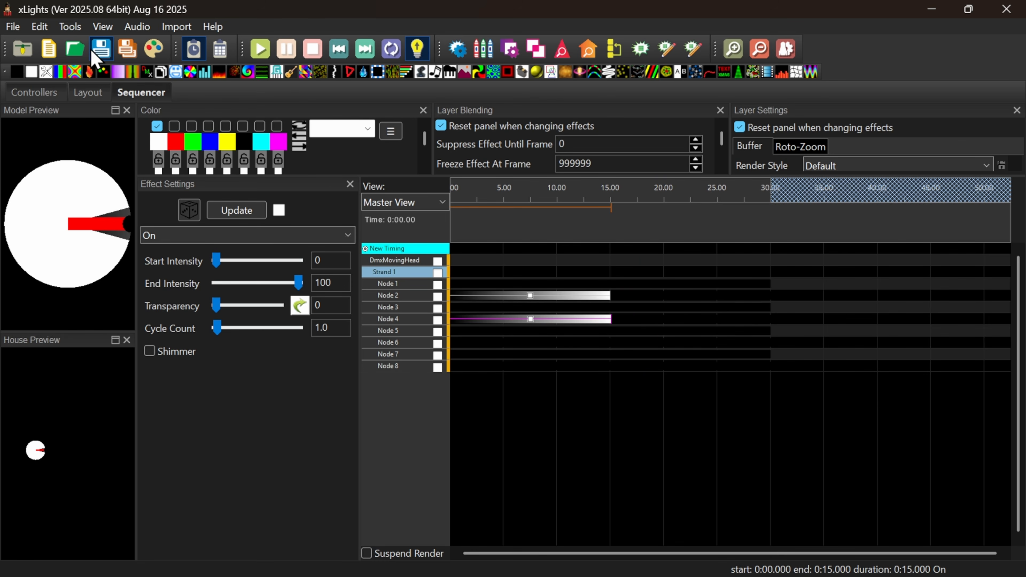
Save the sequence under the file name mover
{"action": "left_click", "coordinate": [100, 50]}
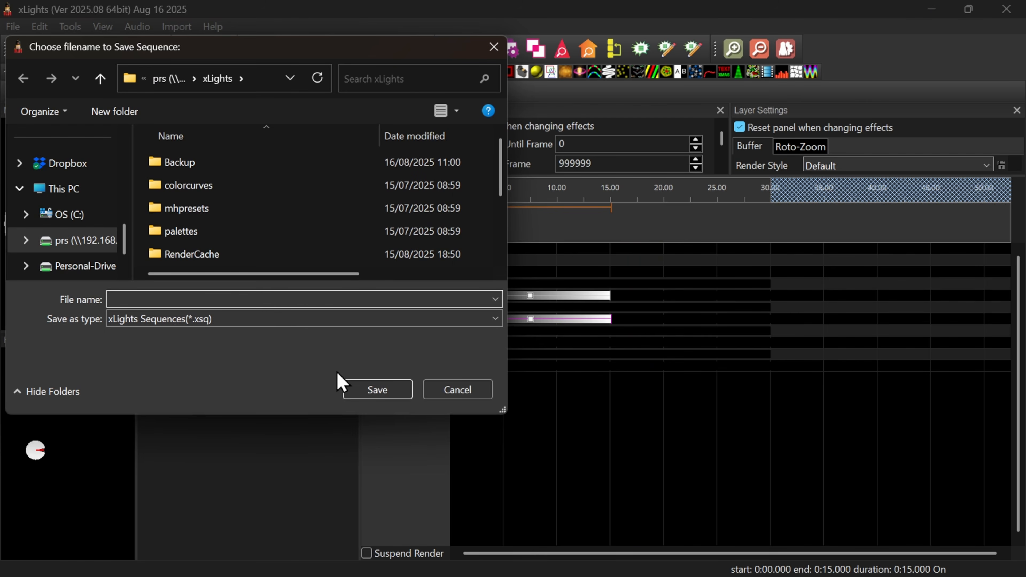
{"action": "type", "text": "mover"}
{"action": "left_click", "coordinate": [378, 390]}
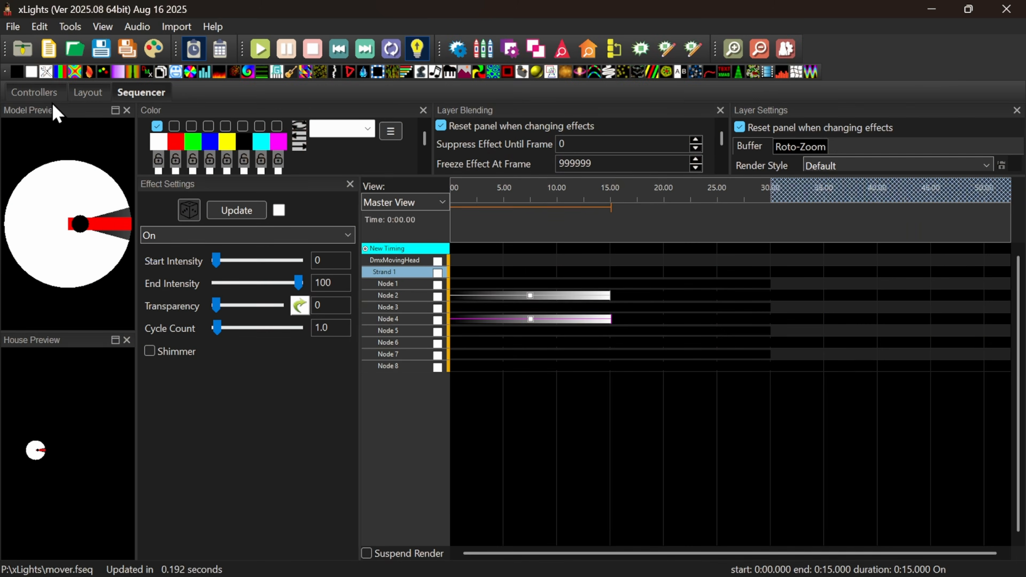
Set the DmxMovingHead model's Fixed Channel 1 DMX Value to 0 and save the layout
{"action": "left_click", "coordinate": [34, 92]}
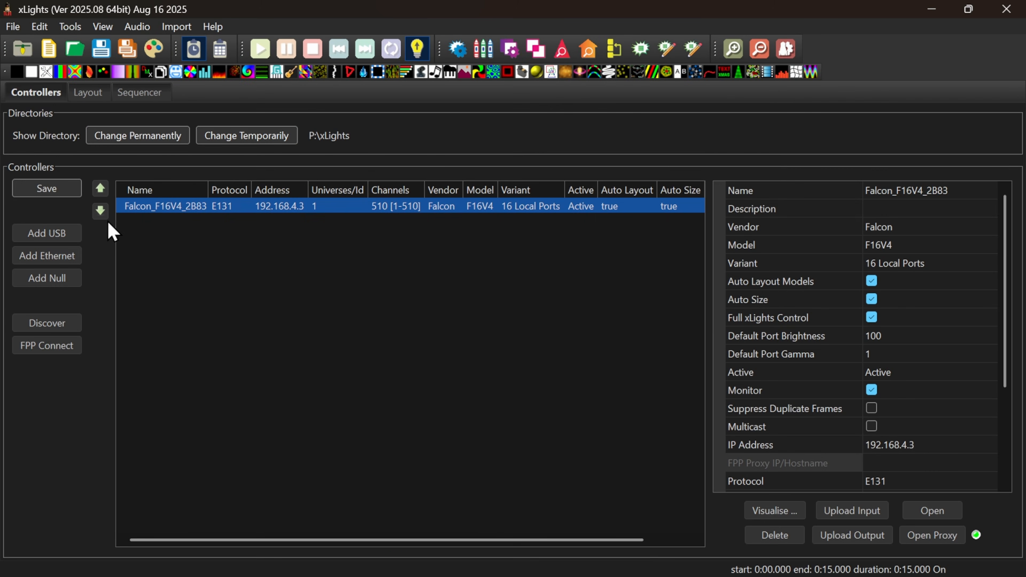
{"action": "left_click", "coordinate": [97, 96]}
{"action": "left_click", "coordinate": [542, 356]}
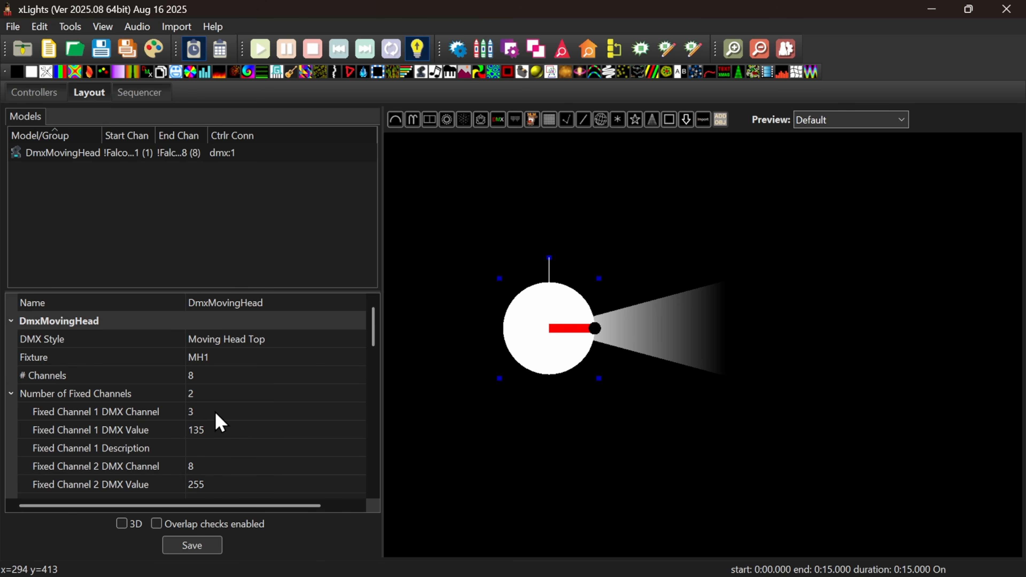
{"action": "scroll", "coordinate": [215, 411], "scroll_direction": "down", "scroll_amount": 1}
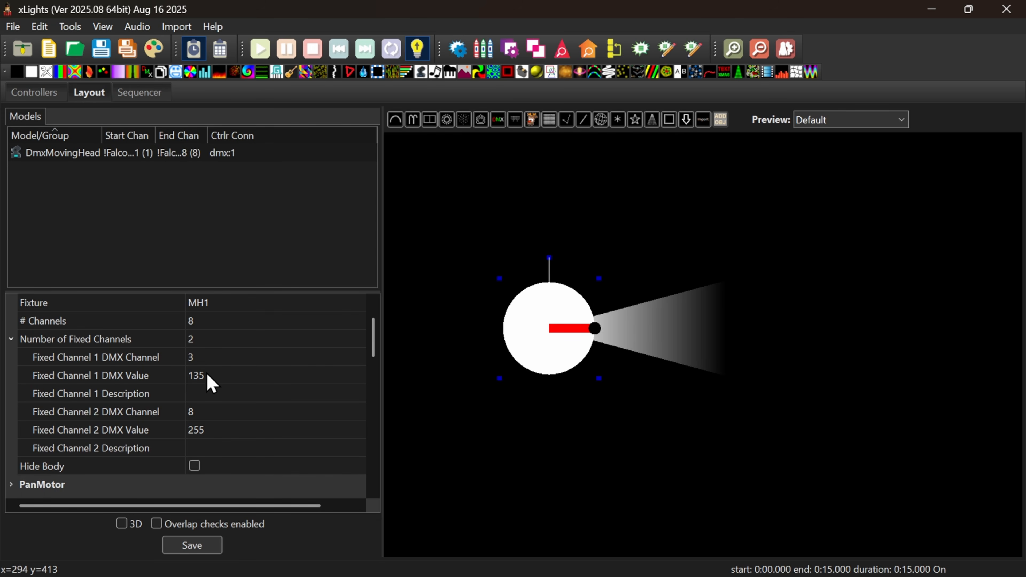
{"action": "left_click", "coordinate": [206, 375]}
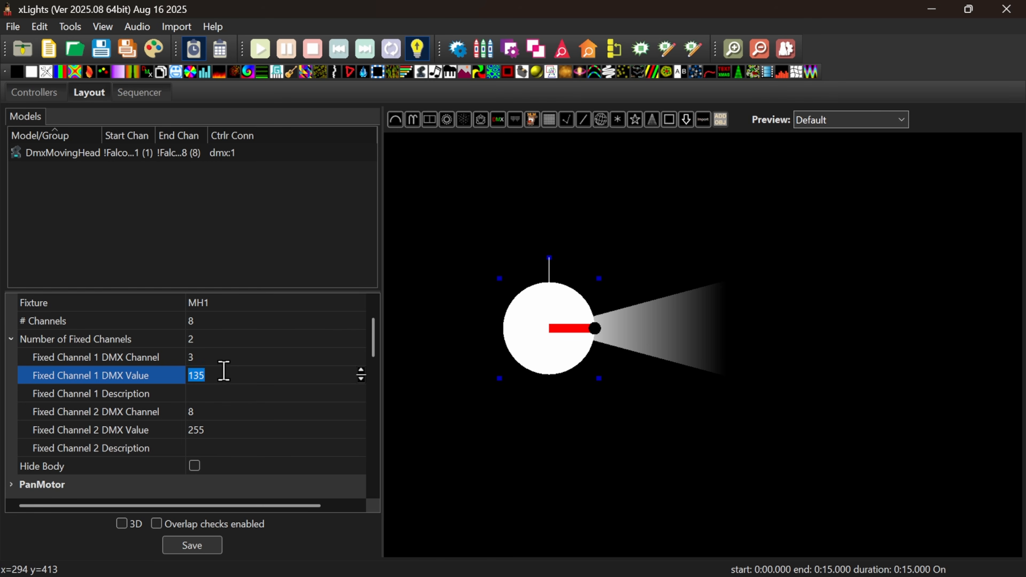
{"action": "left_click", "coordinate": [217, 355]}
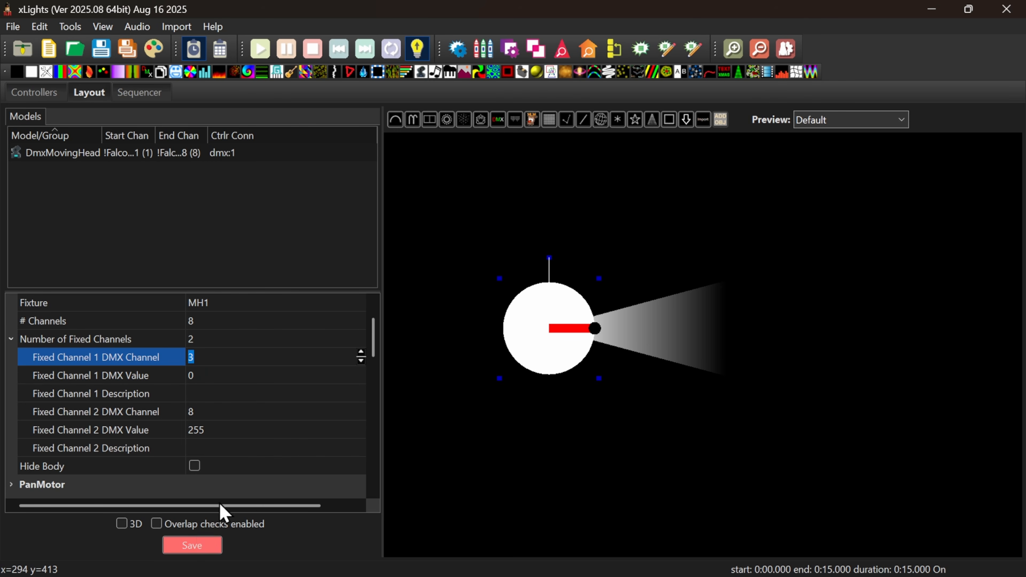
{"action": "left_click", "coordinate": [194, 553]}
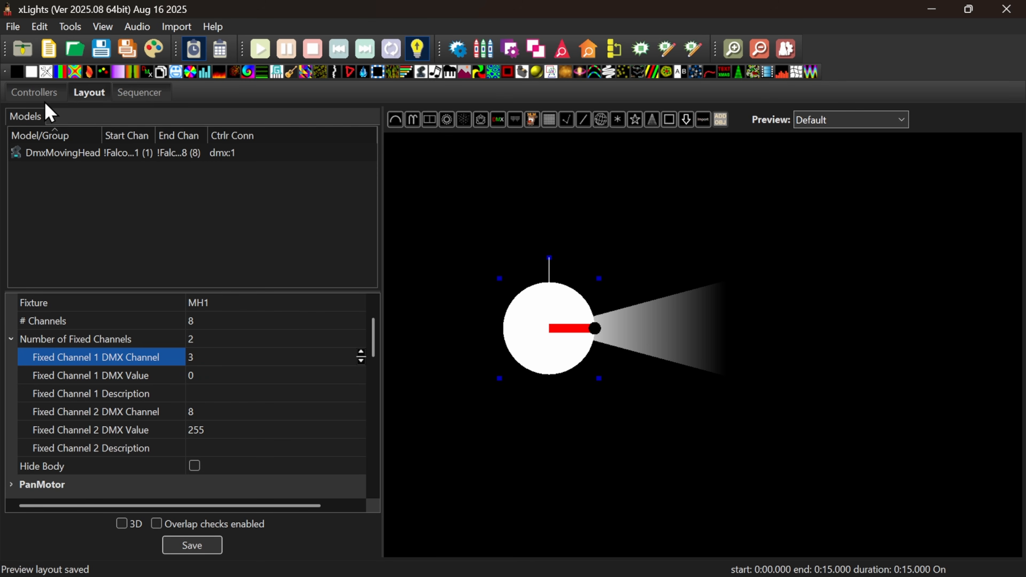
Render all effects in the sequence again and save the sequence
{"action": "left_click", "coordinate": [134, 95]}
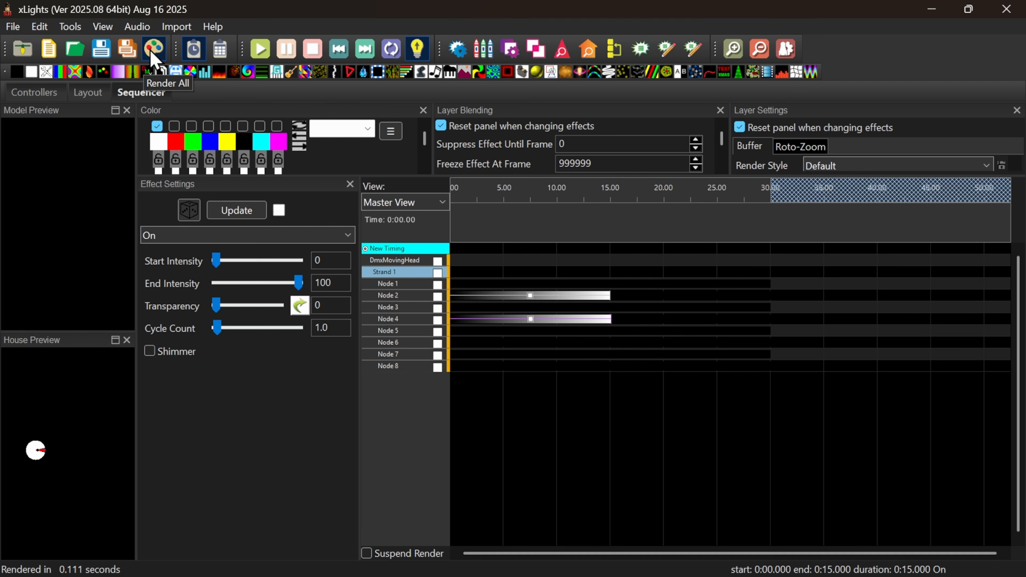
{"action": "left_click", "coordinate": [103, 53]}
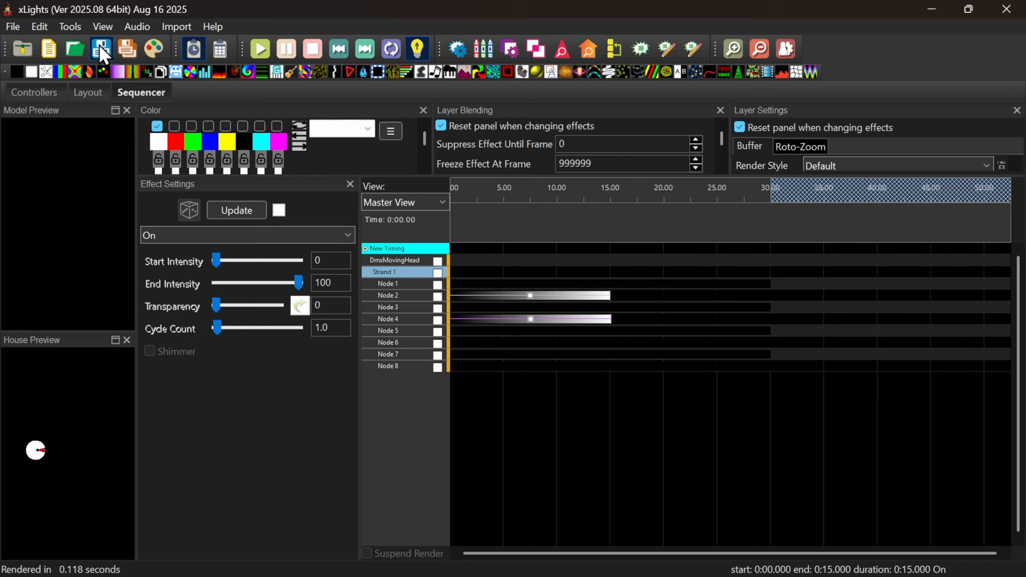
Play the sequence, and add an On effect on Node 3 from 0 to about 30 seconds with Start and End Intensity 100
{"action": "left_click", "coordinate": [263, 55]}
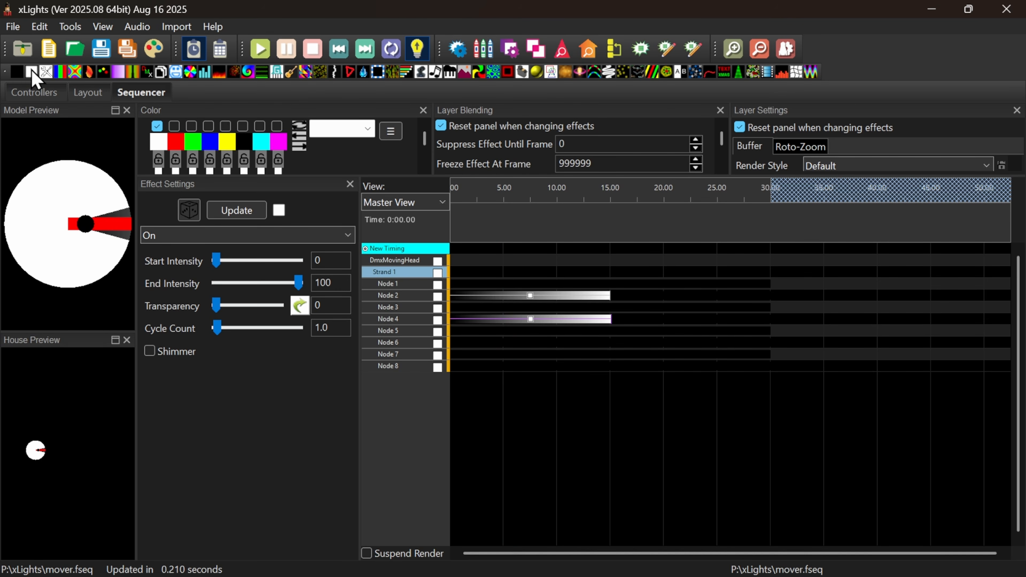
{"action": "left_click_drag", "start_coordinate": [32, 73], "coordinate": [31, 70]}
{"action": "left_click_drag", "start_coordinate": [418, 242], "coordinate": [490, 309]}
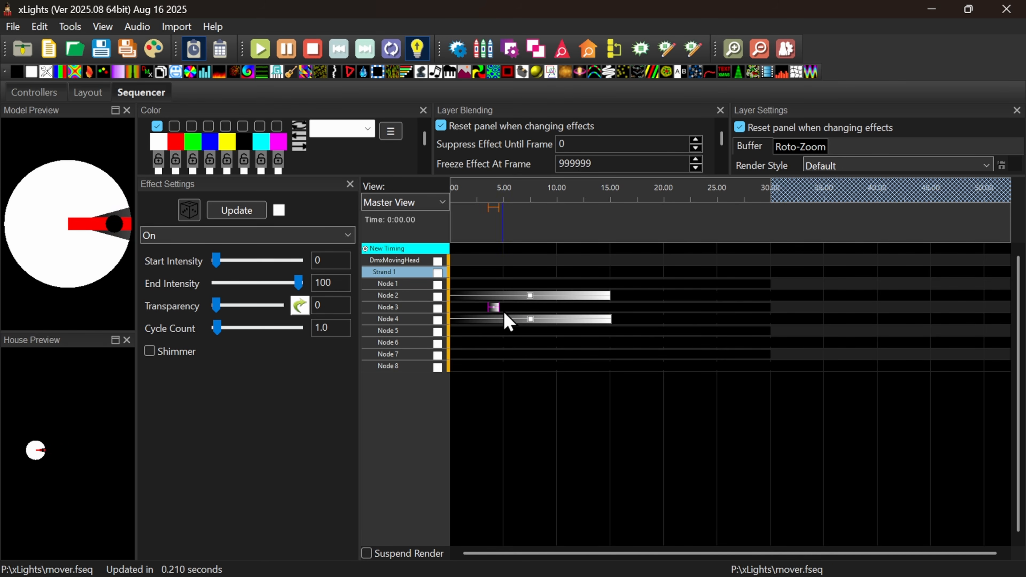
{"action": "left_click_drag", "start_coordinate": [497, 307], "coordinate": [774, 311]}
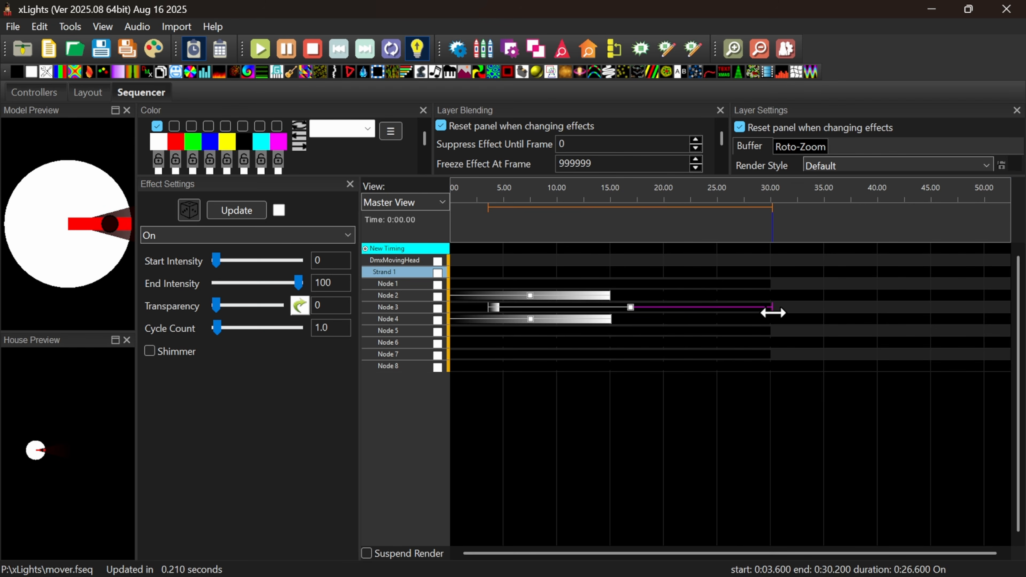
{"action": "left_click", "coordinate": [491, 304]}
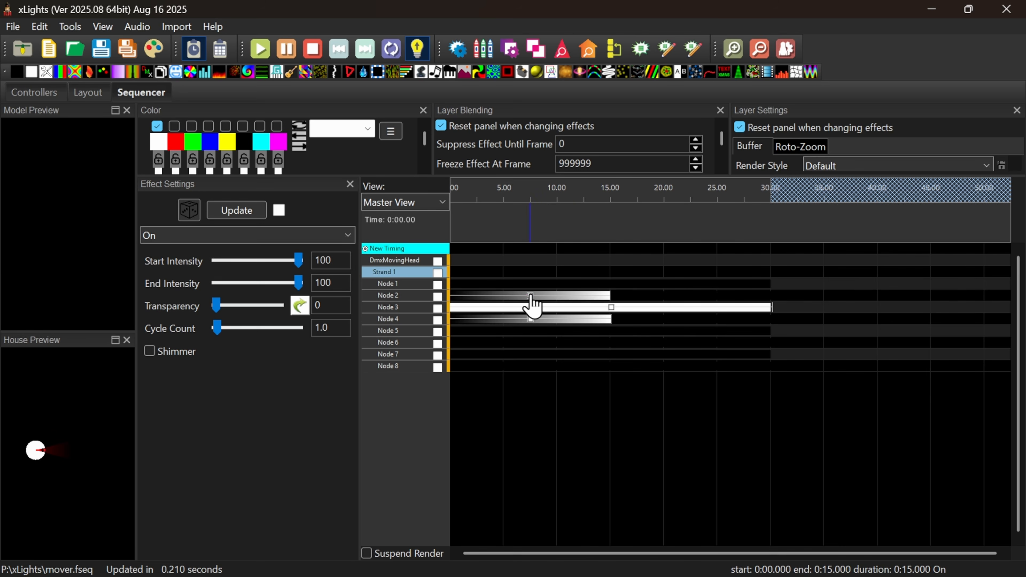
Replace Node 2's 15-second On effect with an On effect ramping from 0 to 100 over about 30 seconds
{"action": "left_click", "coordinate": [530, 296]}
{"action": "key", "text": "Delete"}
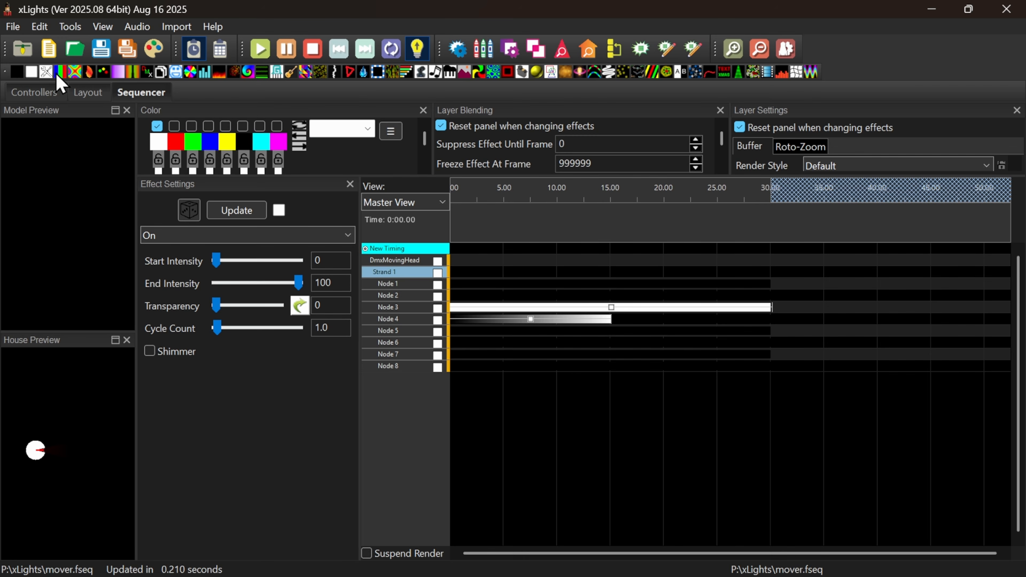
{"action": "left_click_drag", "start_coordinate": [30, 79], "coordinate": [179, 142]}
{"action": "left_click_drag", "start_coordinate": [476, 280], "coordinate": [498, 298]}
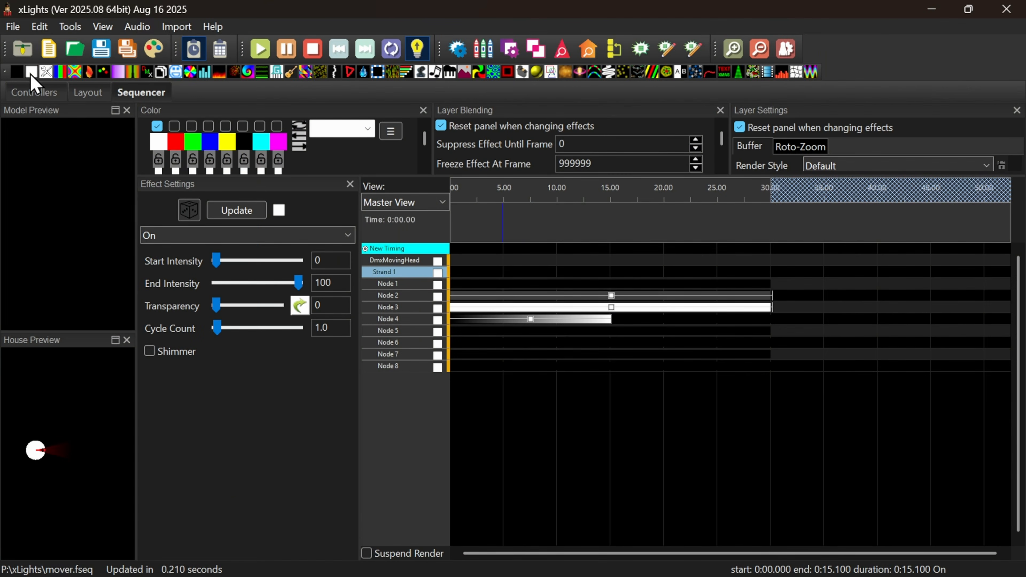
Add 0-to-100 On ramps on Node 5 from about 7.5 to 20 s, Node 6 from about 14.5 to 26 s and Node 7 from 26.1 to 29.85 s
{"action": "left_click_drag", "start_coordinate": [32, 73], "coordinate": [667, 342]}
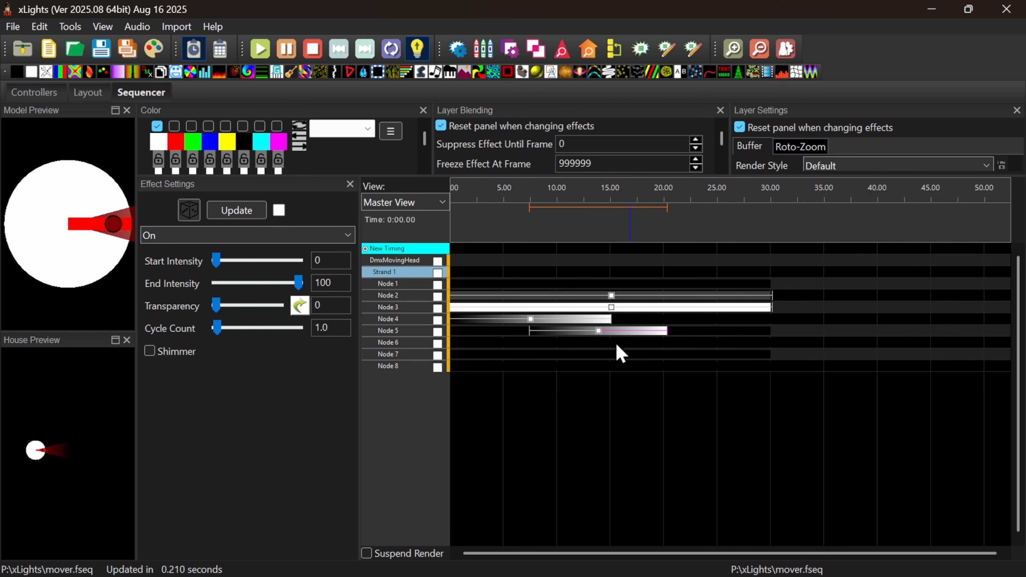
{"action": "mouse_move", "coordinate": [32, 74]}
{"action": "left_mouse_down"}
{"action": "mouse_move", "coordinate": [565, 312]}
{"action": "mouse_move", "coordinate": [607, 371]}
{"action": "mouse_move", "coordinate": [610, 345]}
{"action": "mouse_move", "coordinate": [603, 348]}
{"action": "mouse_move", "coordinate": [734, 344]}
{"action": "left_mouse_up"}
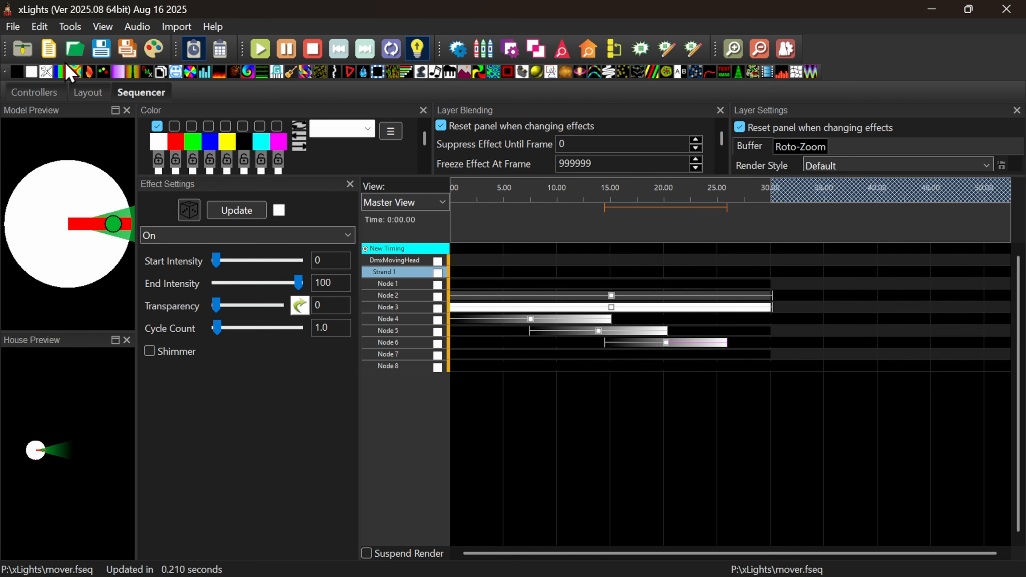
{"action": "left_click_drag", "start_coordinate": [36, 81], "coordinate": [773, 355]}
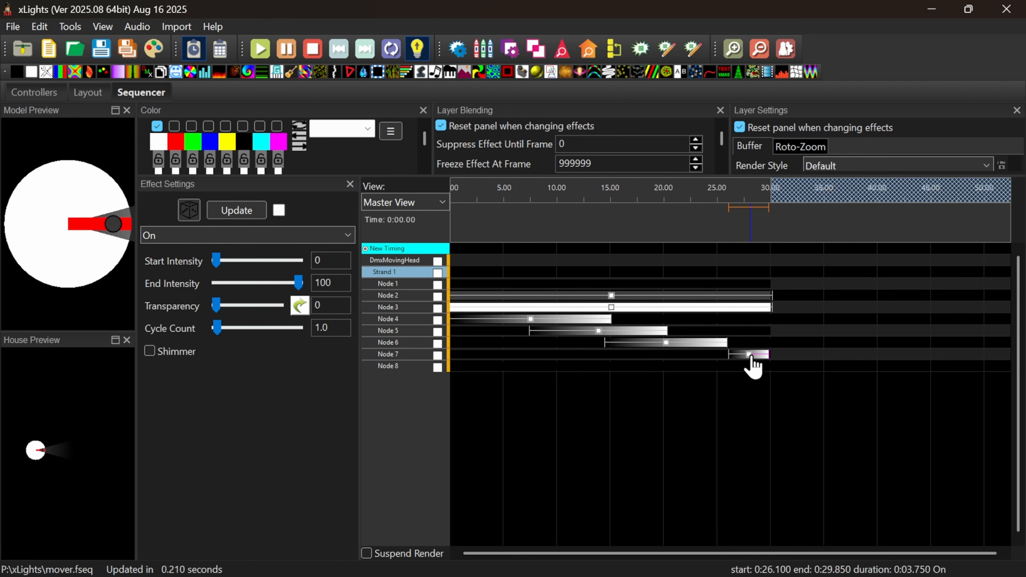
Render all effects, save the sequence, and play it from the start to test the newly added channel ramps
{"action": "left_click", "coordinate": [155, 51]}
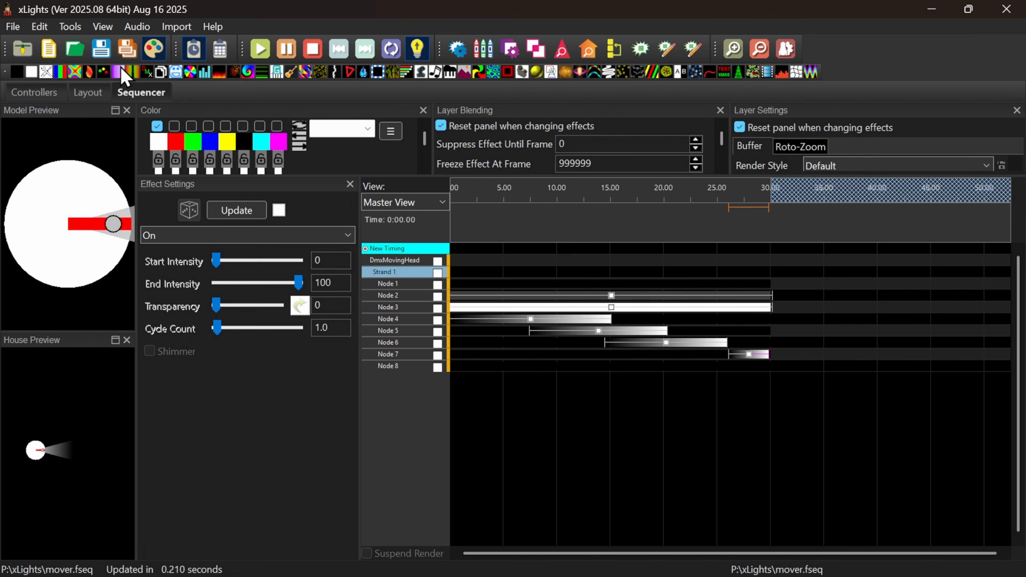
{"action": "left_click", "coordinate": [107, 55]}
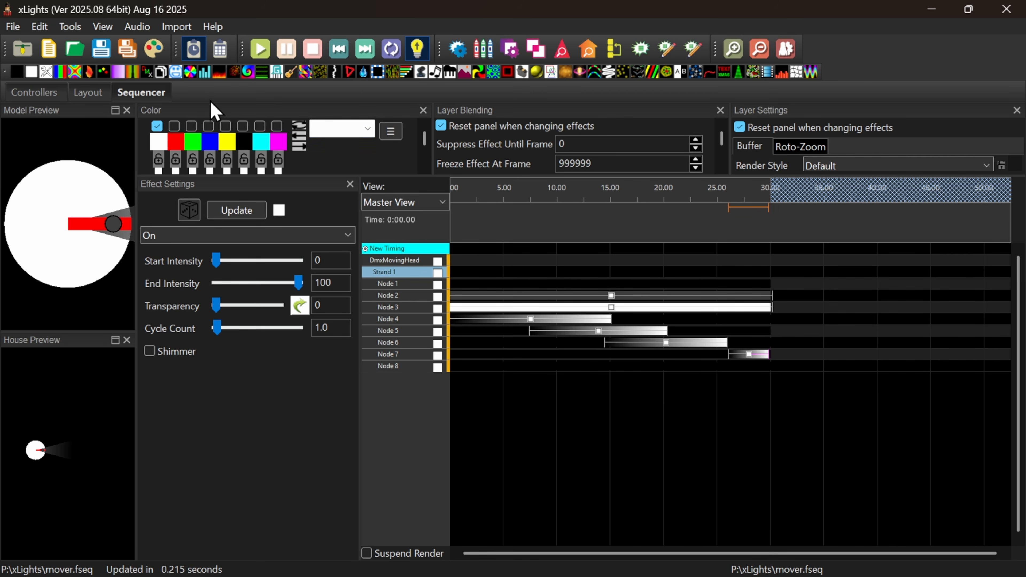
{"action": "left_click", "coordinate": [263, 54]}
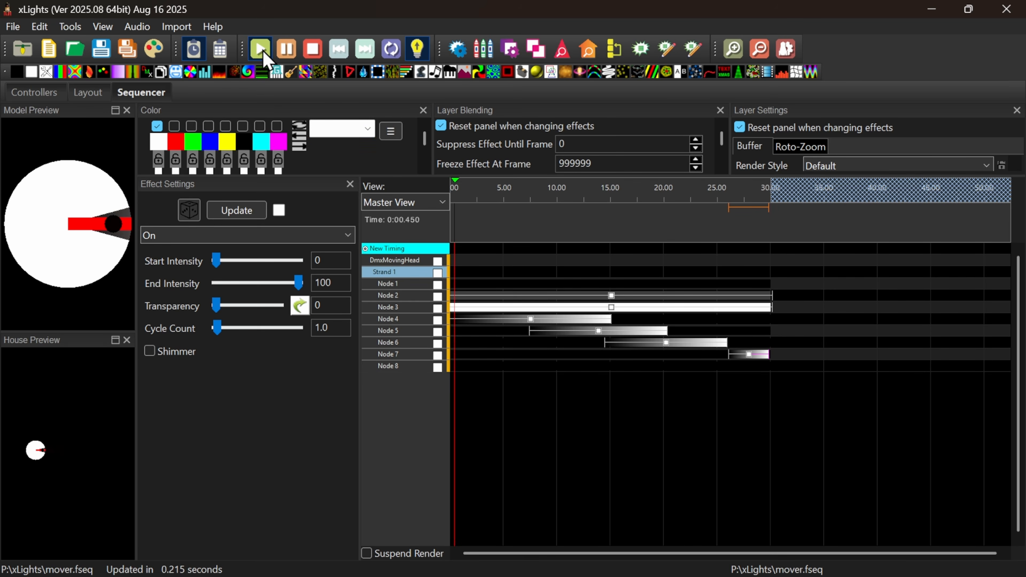